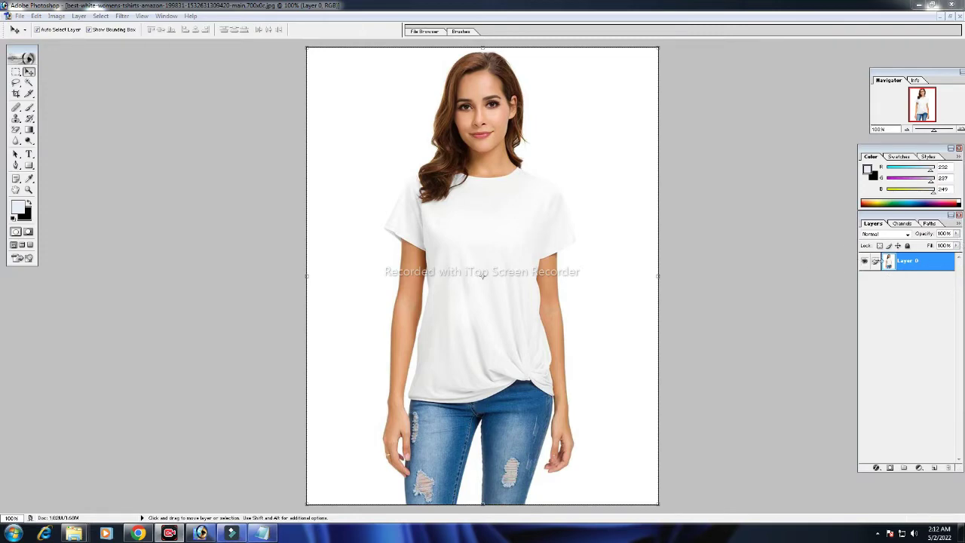
- Duplicate the T-shirt photo layer with Ctrl+J, creating a Layer 0 copy above Layer 0
{"action": "double_click", "coordinate": [908, 261]}
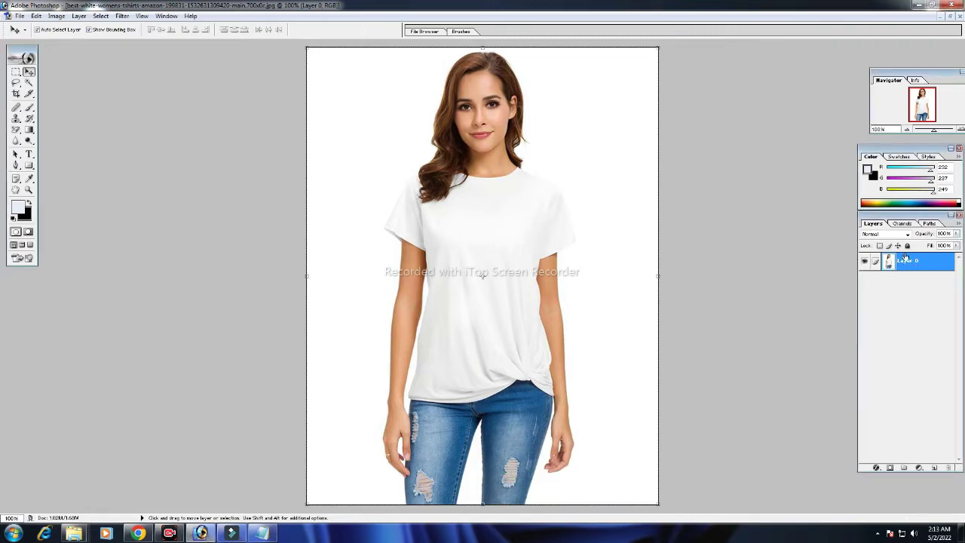
{"action": "key", "text": "ctrl+j"}
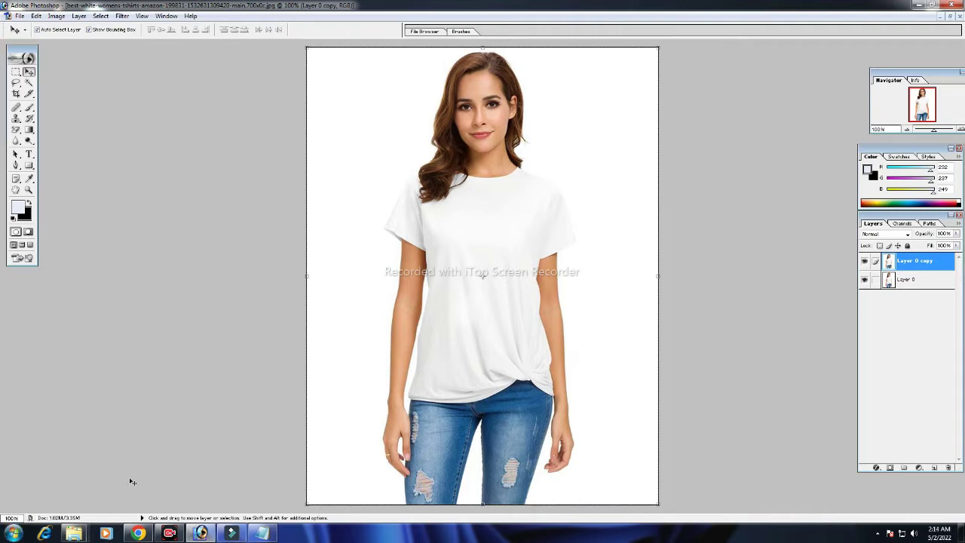
{"action": "left_click", "coordinate": [74, 533]}
- Preview the Rider motorcycle artwork pngegg (10) from Downloads in Photo Viewer, then close it
{"action": "left_click", "coordinate": [110, 457]}
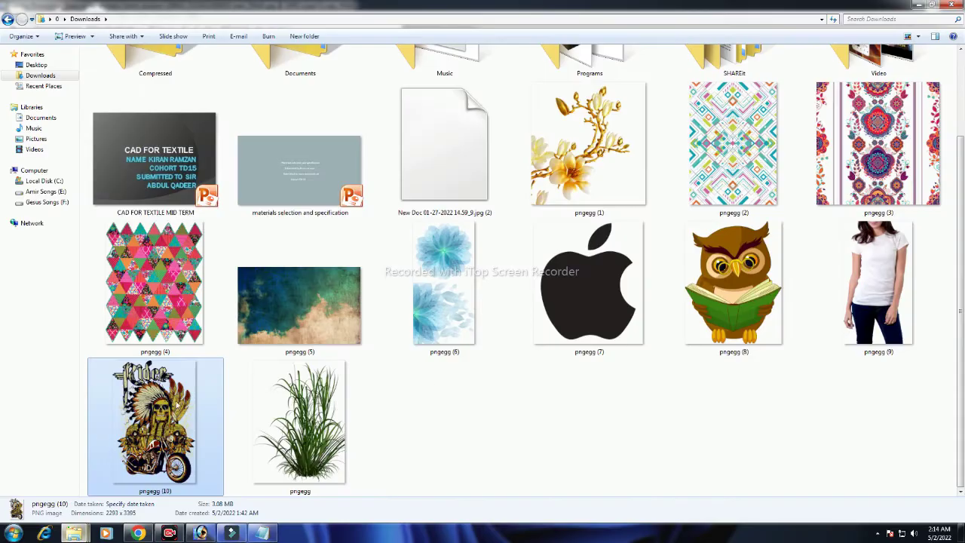
{"action": "double_click", "coordinate": [155, 422]}
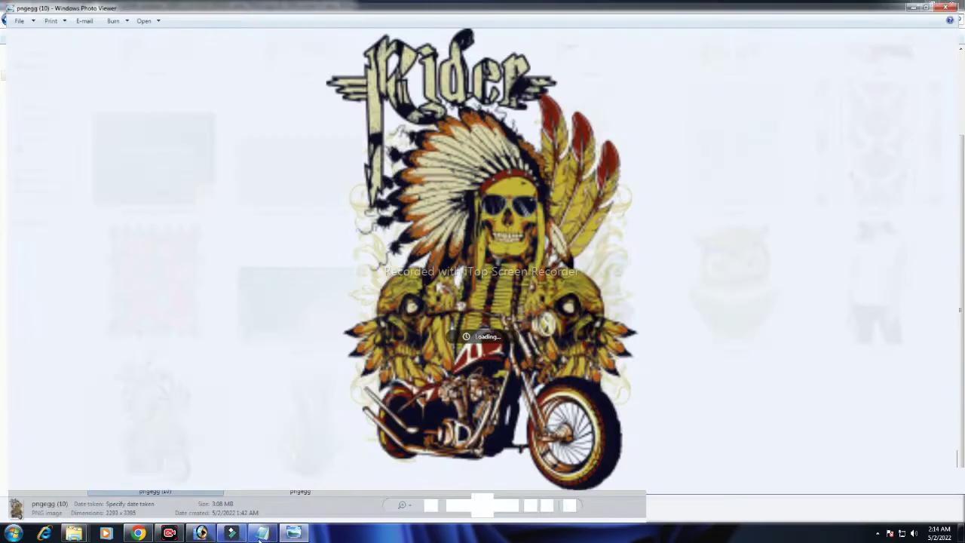
{"action": "left_click", "coordinate": [951, 6]}
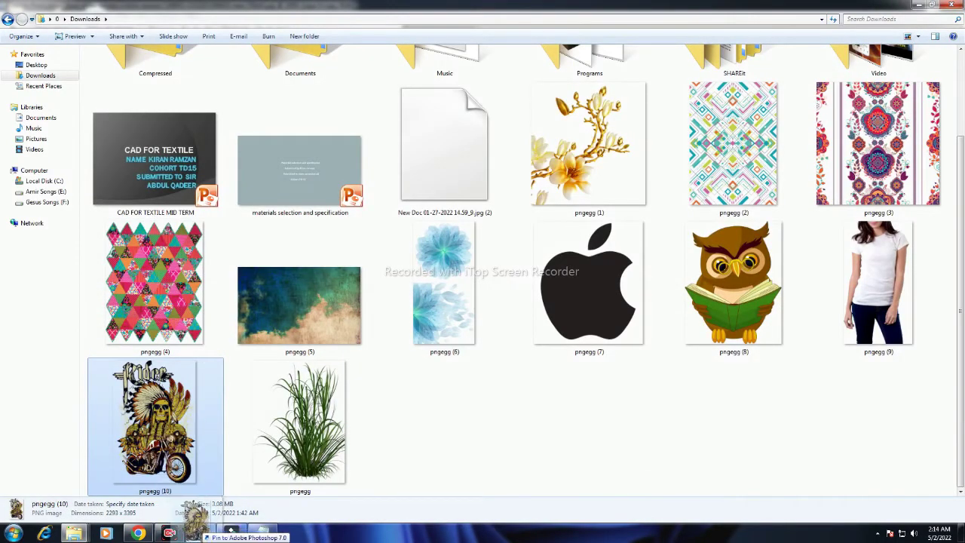
{"action": "left_click", "coordinate": [197, 520]}
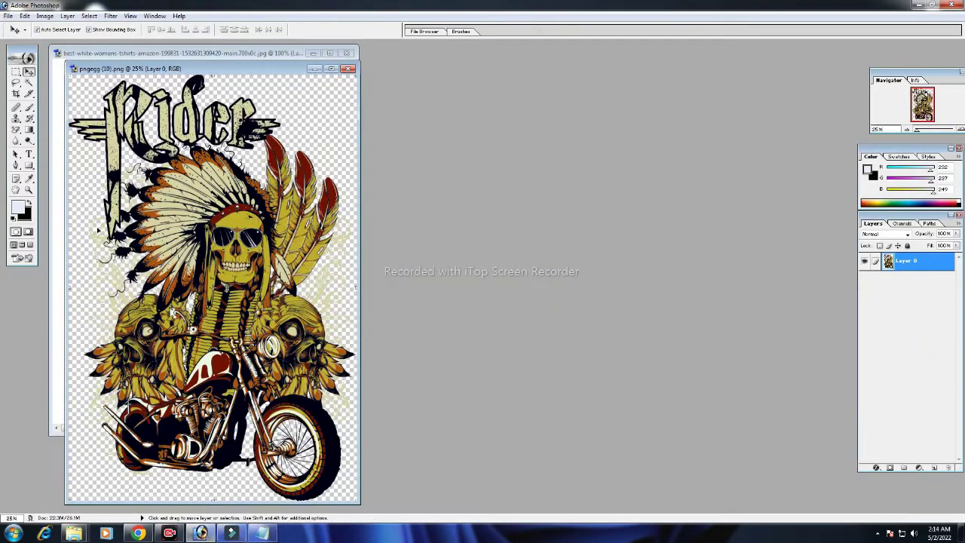
- Drag the pngegg (10) artwork into the maximized T-shirt document as Layer 1 and reposition it
{"action": "left_click_drag", "start_coordinate": [198, 72], "coordinate": [536, 71]}
{"action": "left_click_drag", "start_coordinate": [543, 287], "coordinate": [230, 285]}
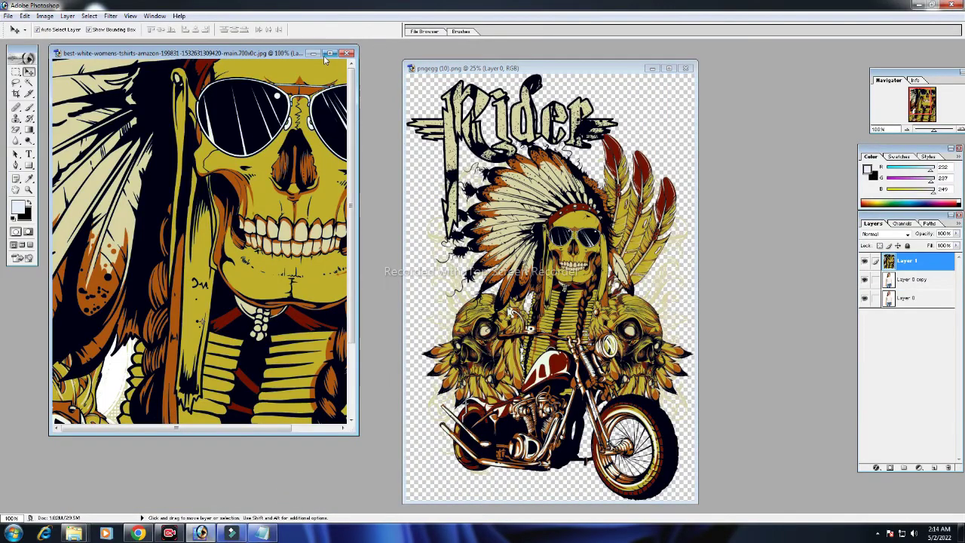
{"action": "double_click", "coordinate": [324, 53]}
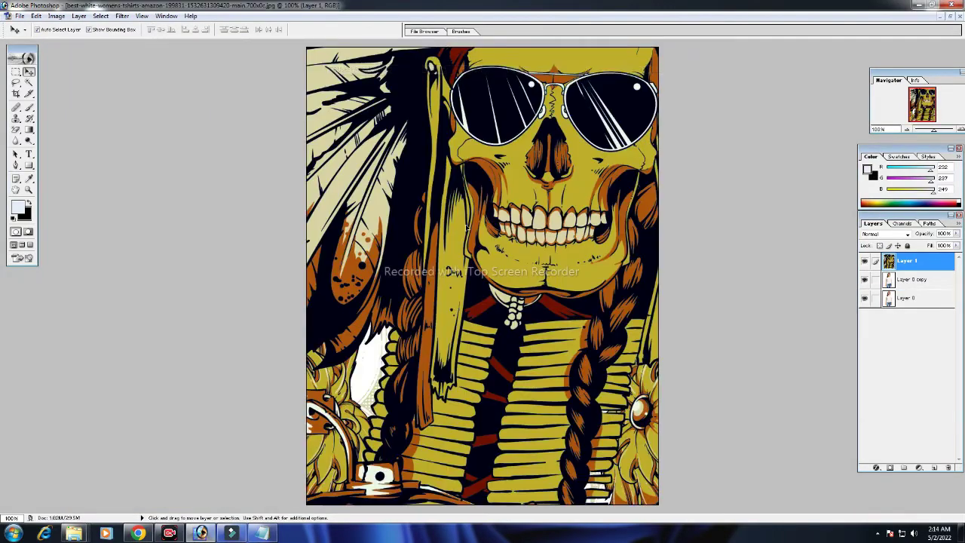
{"action": "left_click_drag", "start_coordinate": [497, 105], "coordinate": [519, 258]}
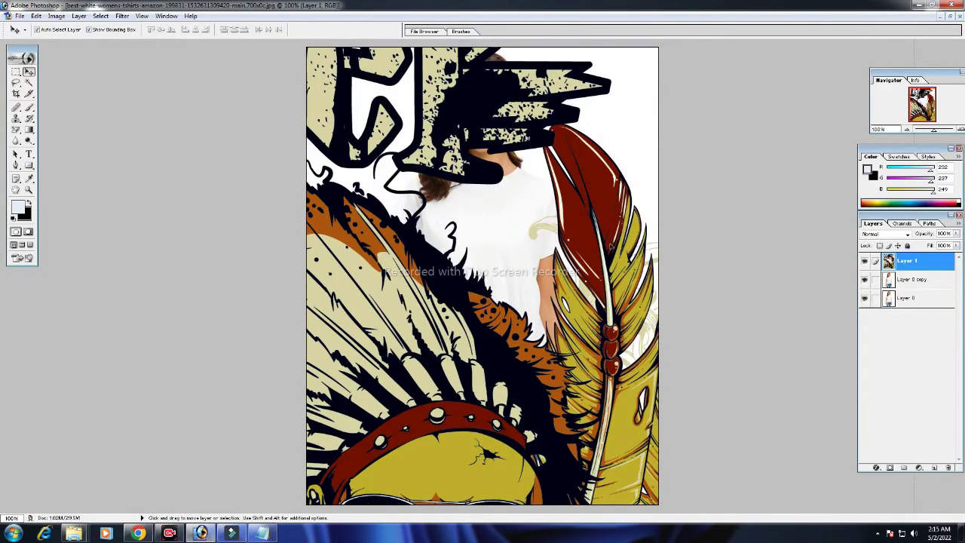
{"action": "left_click_drag", "start_coordinate": [509, 53], "coordinate": [412, 285]}
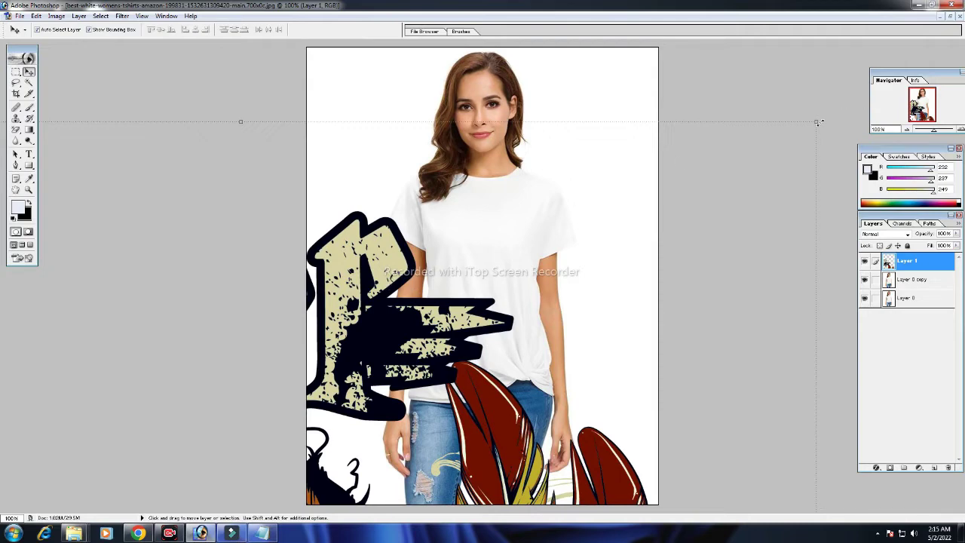
- Free-transform the Rider artwork down to a small design over the shirt front
{"action": "mouse_move", "coordinate": [818, 122]}
{"action": "left_mouse_down"}
{"action": "mouse_move", "coordinate": [604, 385]}
{"action": "mouse_move", "coordinate": [582, 399]}
{"action": "mouse_move", "coordinate": [715, 269]}
{"action": "mouse_move", "coordinate": [789, 119]}
{"action": "mouse_move", "coordinate": [575, 435]}
{"action": "left_mouse_up"}
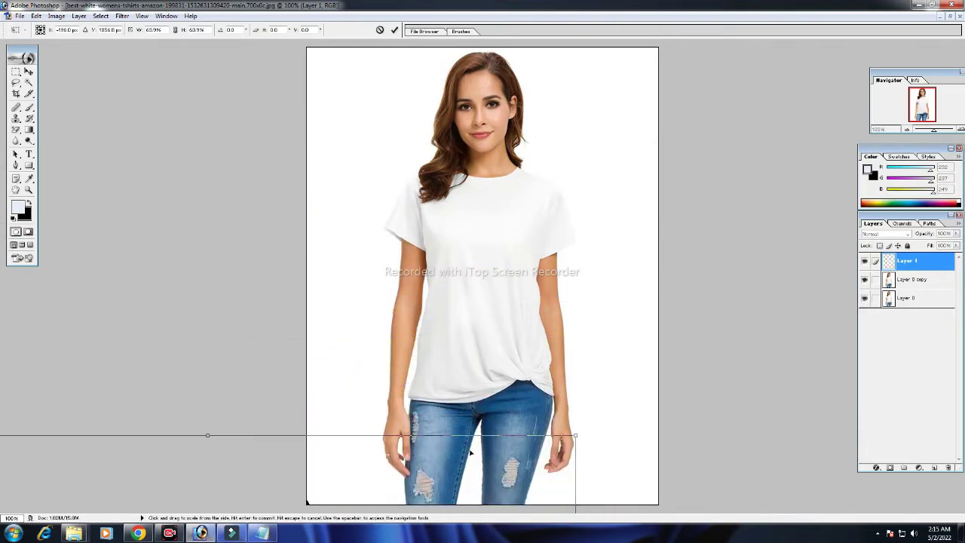
{"action": "mouse_move", "coordinate": [468, 452]}
{"action": "left_mouse_down"}
{"action": "mouse_move", "coordinate": [588, 249]}
{"action": "mouse_move", "coordinate": [701, 151]}
{"action": "mouse_move", "coordinate": [539, 444]}
{"action": "left_mouse_up"}
{"action": "mouse_move", "coordinate": [417, 410]}
{"action": "left_mouse_down"}
{"action": "mouse_move", "coordinate": [508, 313]}
{"action": "mouse_move", "coordinate": [665, 61]}
{"action": "left_mouse_up"}
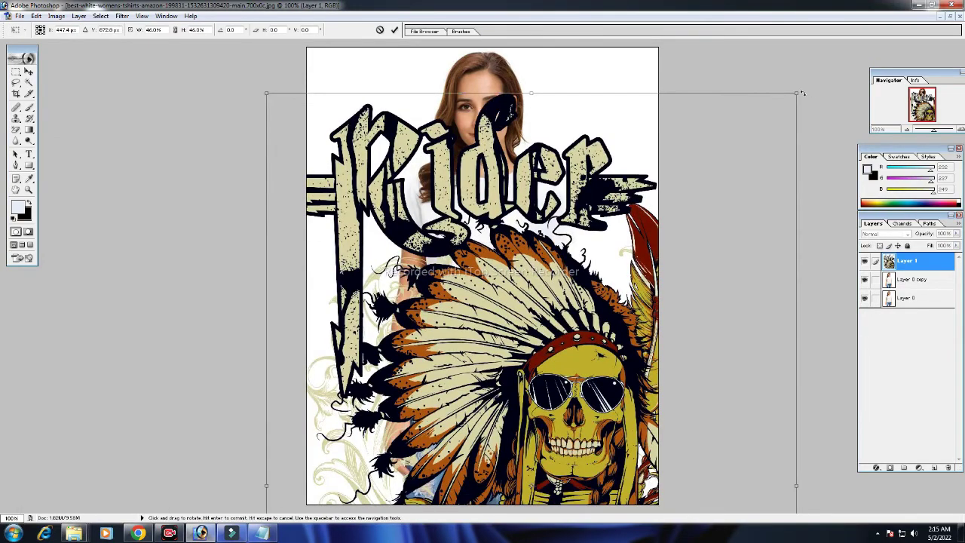
{"action": "left_click_drag", "start_coordinate": [795, 94], "coordinate": [538, 463]}
{"action": "mouse_move", "coordinate": [401, 419]}
{"action": "left_mouse_down"}
{"action": "mouse_move", "coordinate": [483, 298]}
{"action": "mouse_move", "coordinate": [544, 99]}
{"action": "left_mouse_up"}
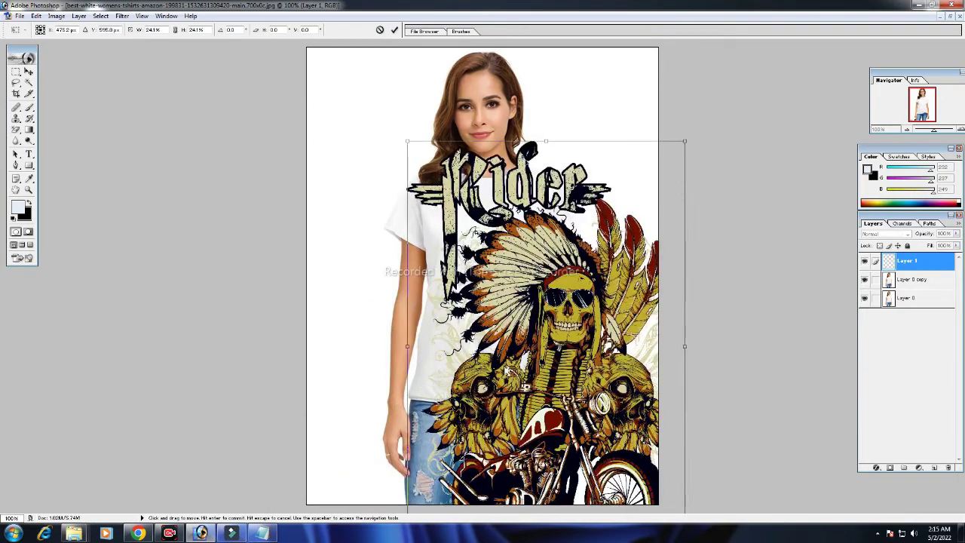
{"action": "mouse_move", "coordinate": [675, 178]}
{"action": "left_mouse_down"}
{"action": "mouse_move", "coordinate": [517, 411]}
{"action": "mouse_move", "coordinate": [493, 464]}
{"action": "mouse_move", "coordinate": [466, 474]}
{"action": "mouse_move", "coordinate": [494, 272]}
{"action": "left_mouse_up"}
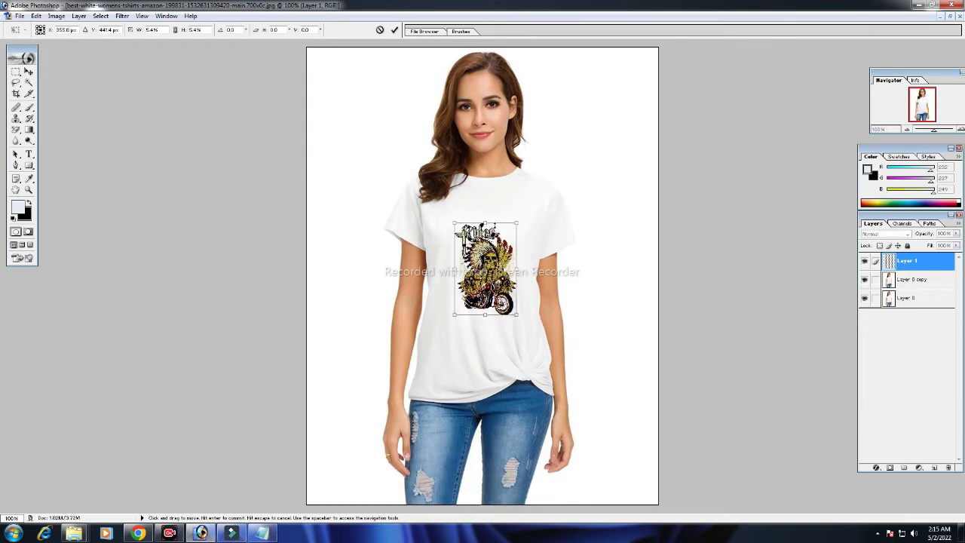
- Fine-tune the design's size and position on the chest and commit the transform
{"action": "mouse_move", "coordinate": [517, 230]}
{"action": "left_mouse_down"}
{"action": "mouse_move", "coordinate": [549, 198]}
{"action": "mouse_move", "coordinate": [536, 199]}
{"action": "left_mouse_up"}
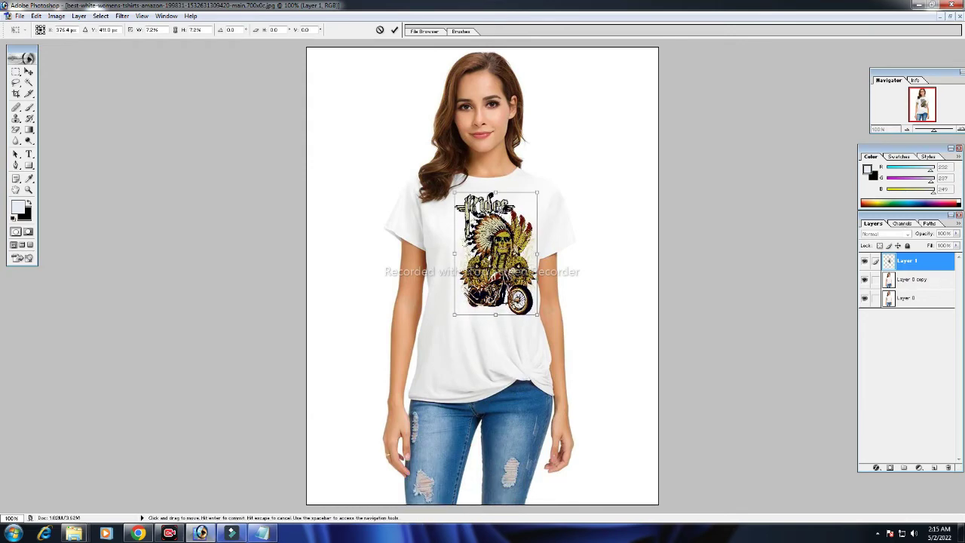
{"action": "mouse_move", "coordinate": [498, 260]}
{"action": "left_mouse_down"}
{"action": "mouse_move", "coordinate": [507, 285]}
{"action": "mouse_move", "coordinate": [507, 274]}
{"action": "left_mouse_up"}
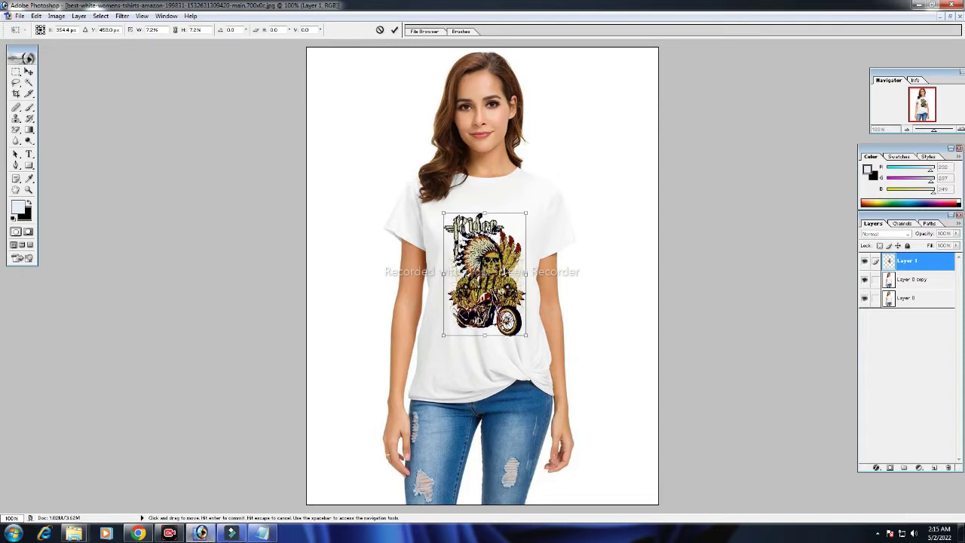
{"action": "left_click_drag", "start_coordinate": [528, 206], "coordinate": [530, 203]}
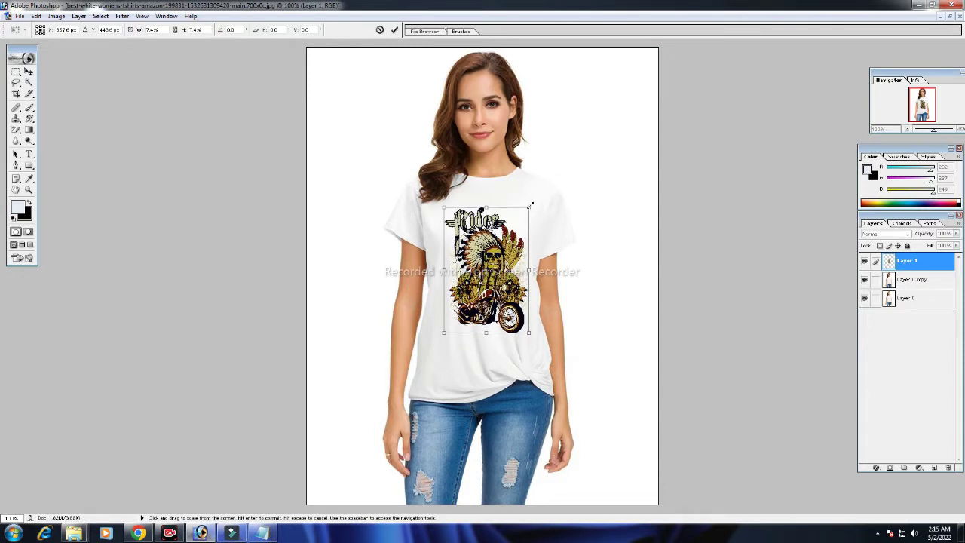
{"action": "left_click_drag", "start_coordinate": [504, 257], "coordinate": [499, 256]}
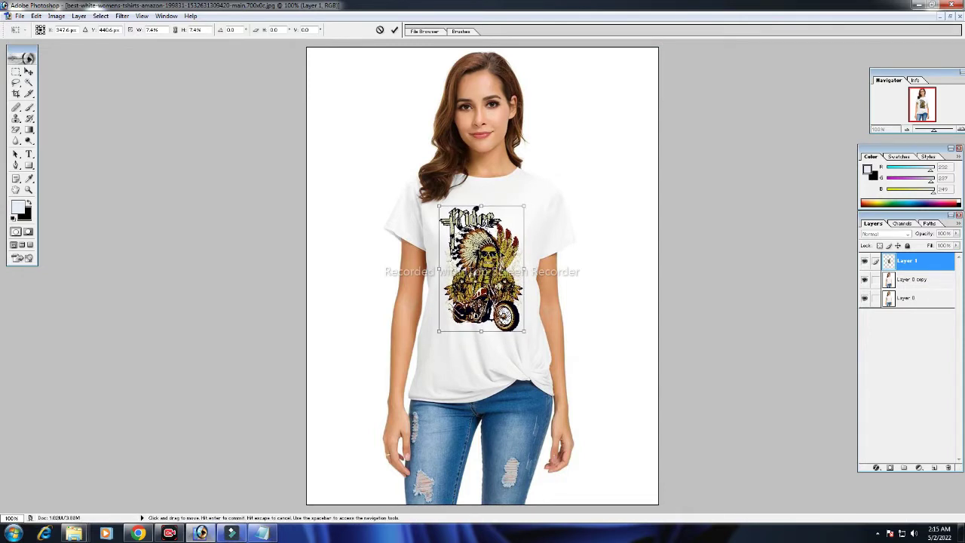
{"action": "left_click_drag", "start_coordinate": [477, 262], "coordinate": [477, 256]}
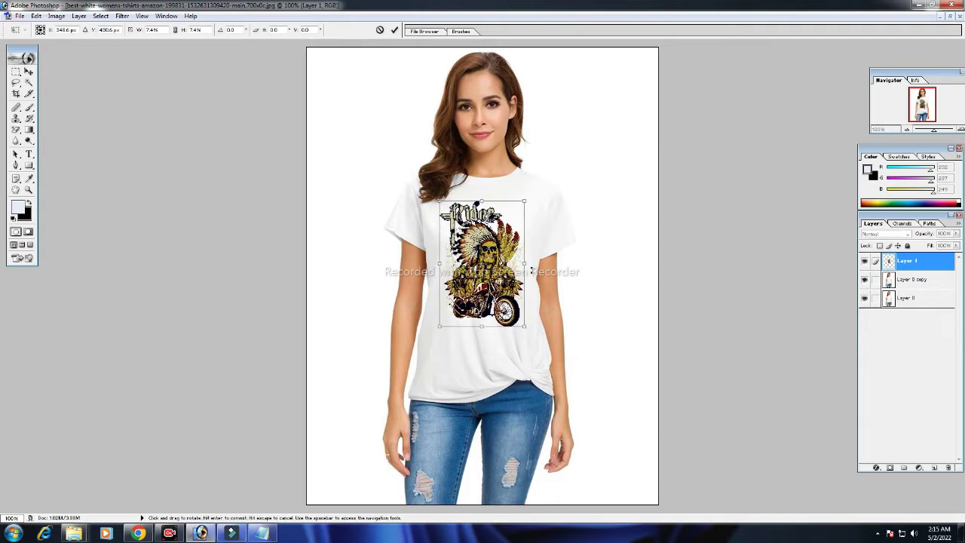
{"action": "key", "text": "Return"}
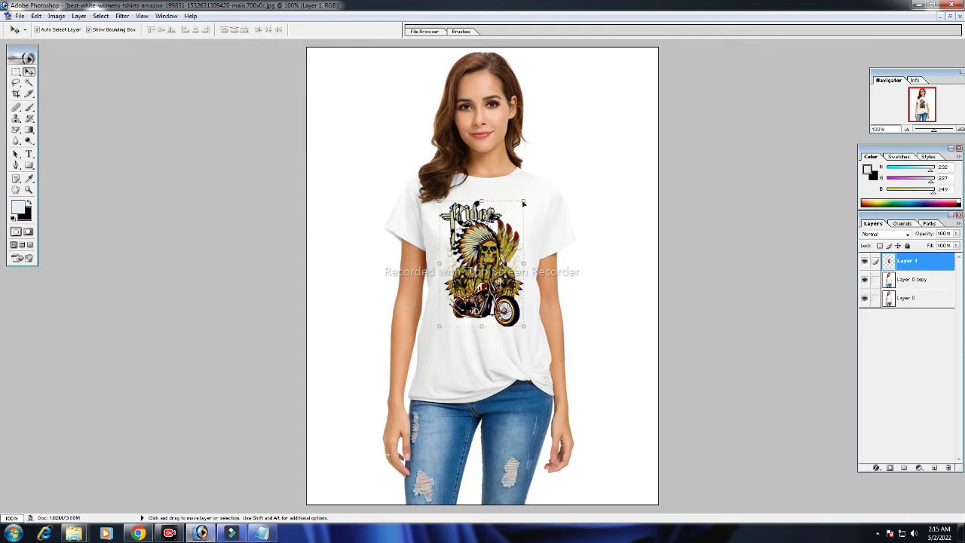
{"action": "key", "text": "ctrl+t"}
- Distort all four corners of the Rider design to tilt it along the shirt front, then commit
{"action": "left_click_drag", "start_coordinate": [526, 202], "coordinate": [527, 201]}
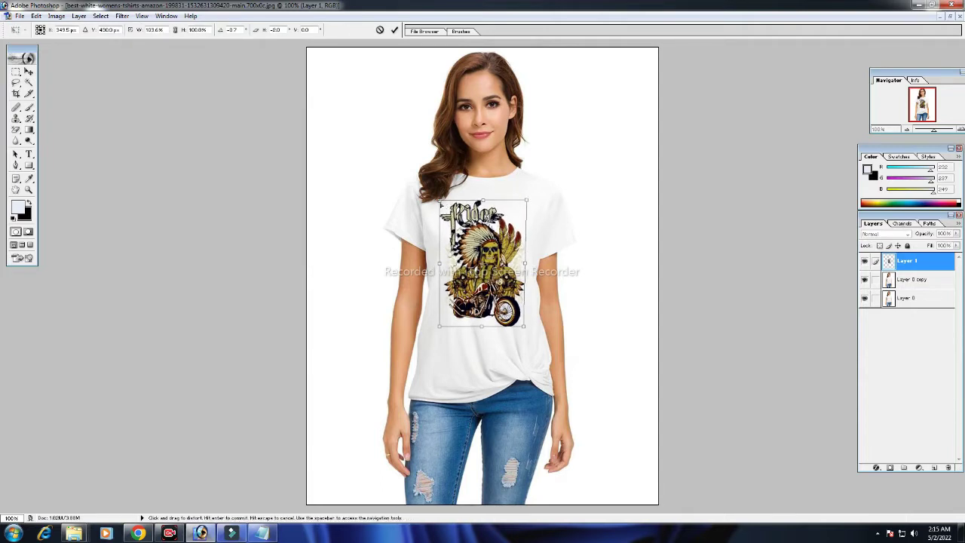
{"action": "left_click_drag", "start_coordinate": [438, 201], "coordinate": [436, 198]}
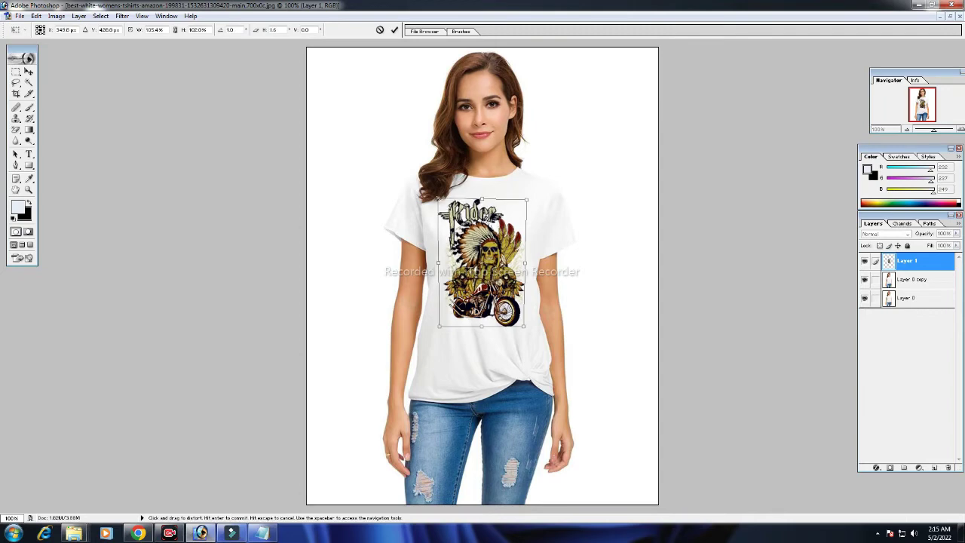
{"action": "left_click_drag", "start_coordinate": [438, 325], "coordinate": [438, 326]}
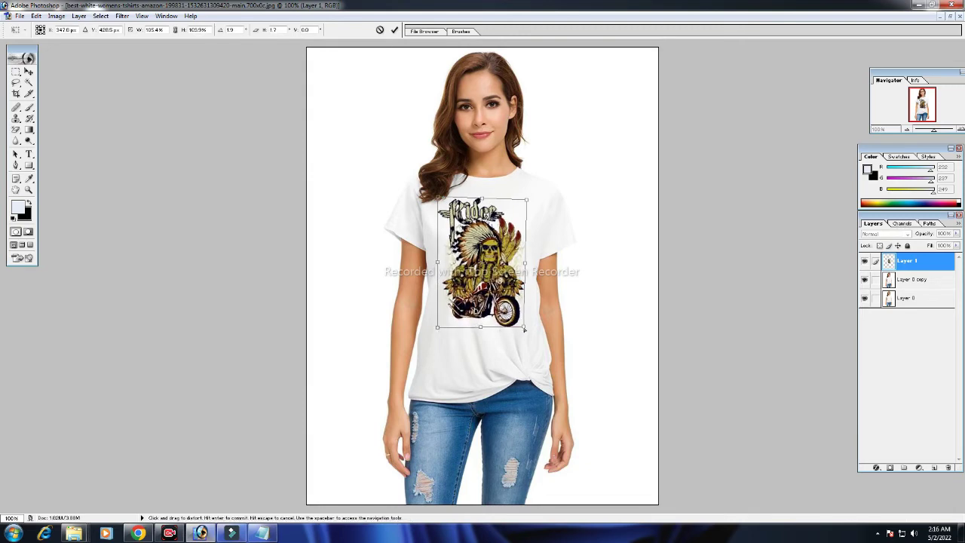
{"action": "left_click_drag", "start_coordinate": [524, 326], "coordinate": [526, 312]}
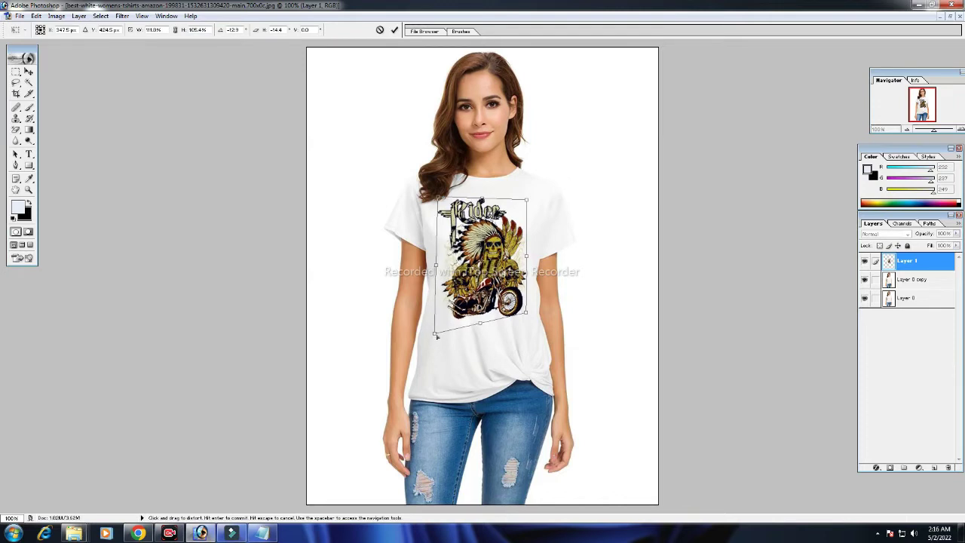
{"action": "left_click_drag", "start_coordinate": [436, 334], "coordinate": [437, 333]}
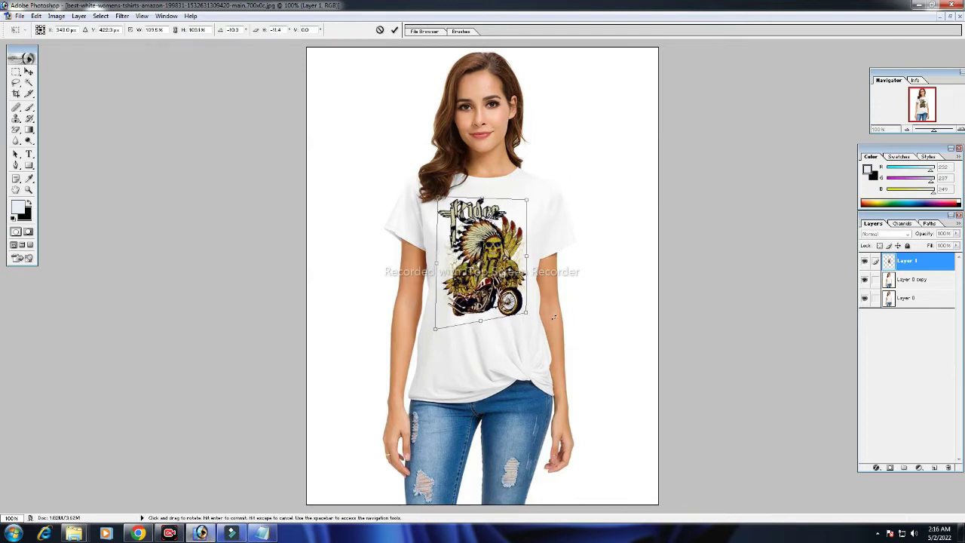
{"action": "mouse_move", "coordinate": [530, 312]}
{"action": "left_mouse_down"}
{"action": "mouse_move", "coordinate": [531, 321]}
{"action": "mouse_move", "coordinate": [526, 312]}
{"action": "left_mouse_up"}
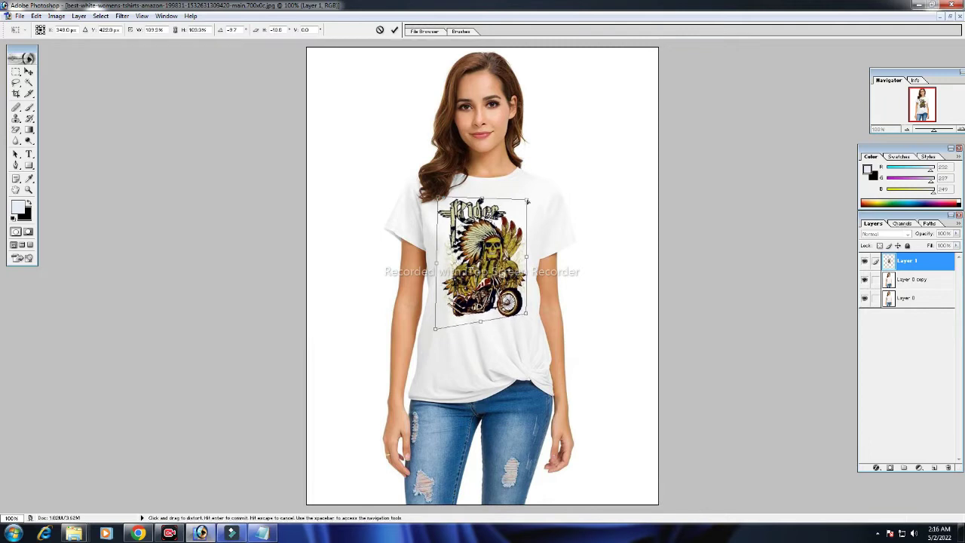
{"action": "left_click_drag", "start_coordinate": [528, 200], "coordinate": [526, 201]}
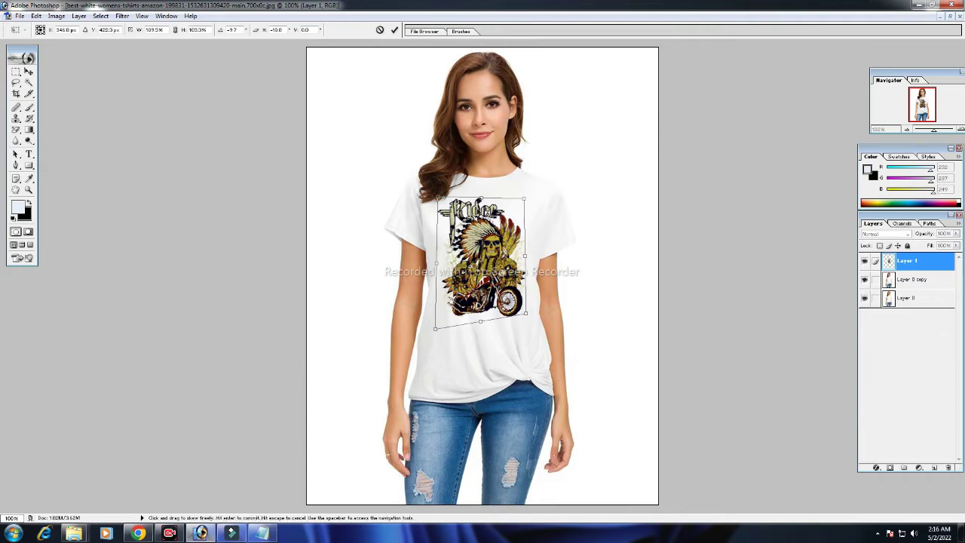
{"action": "left_click_drag", "start_coordinate": [437, 198], "coordinate": [437, 198]}
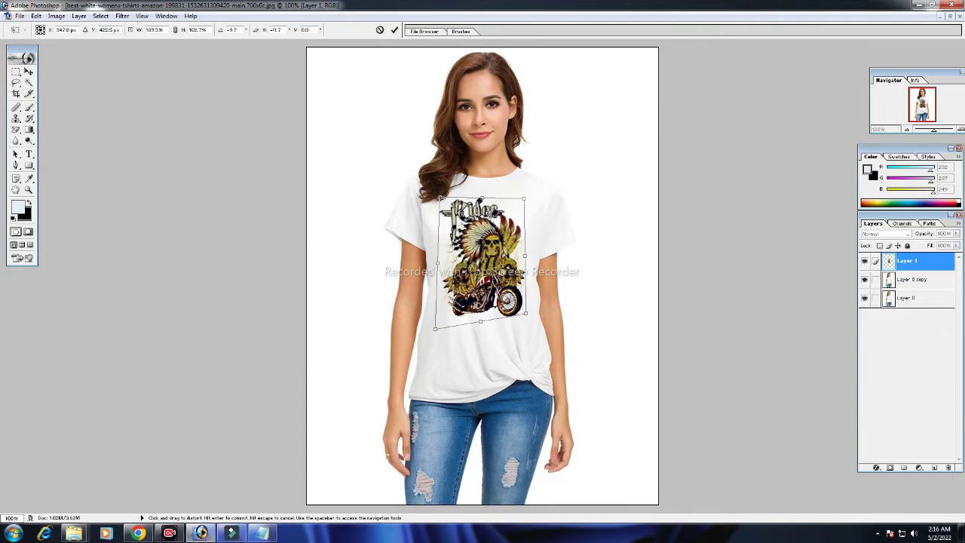
{"action": "left_click_drag", "start_coordinate": [437, 199], "coordinate": [438, 197]}
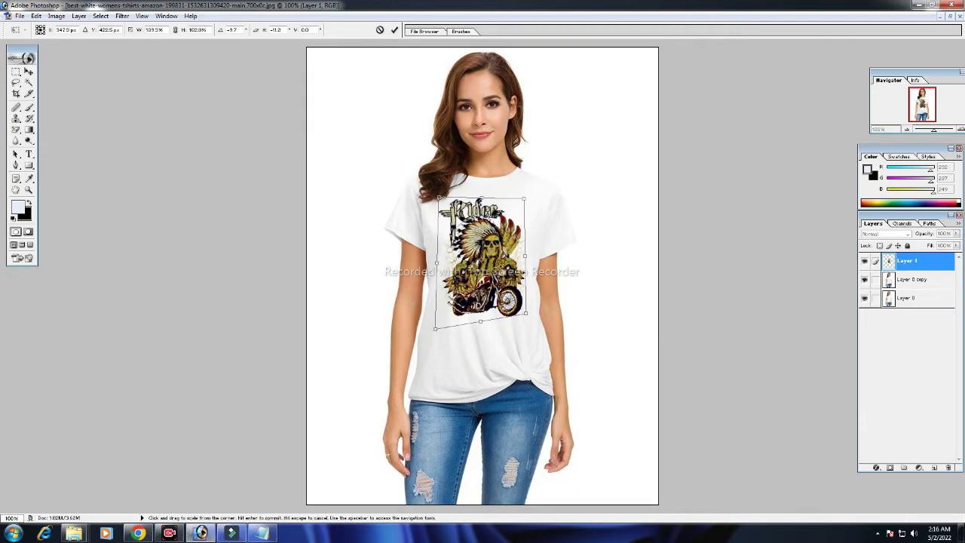
{"action": "key", "text": "Return"}
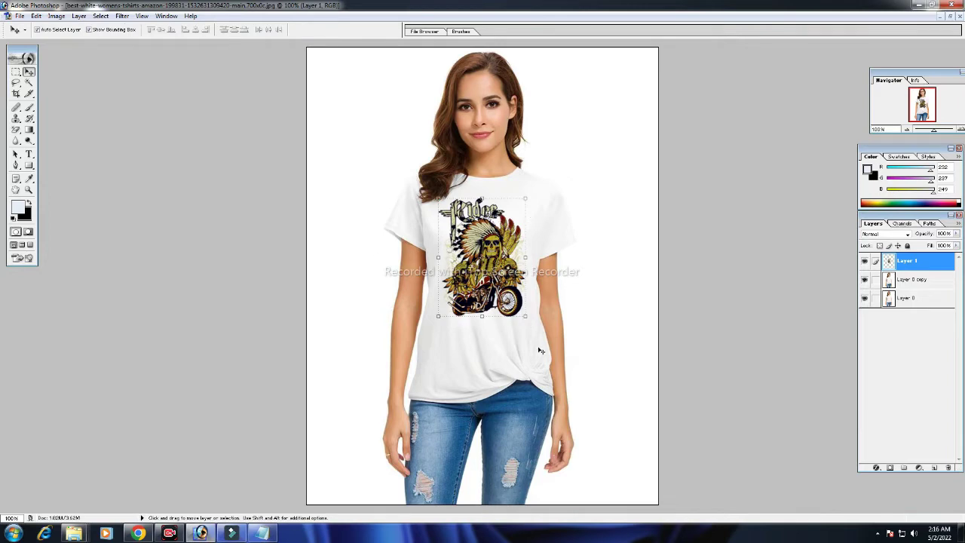
- Select the Layer 0 copy, zoom in on the shirt graphic, then return to fit-screen and 100% view
{"action": "left_click", "coordinate": [491, 345]}
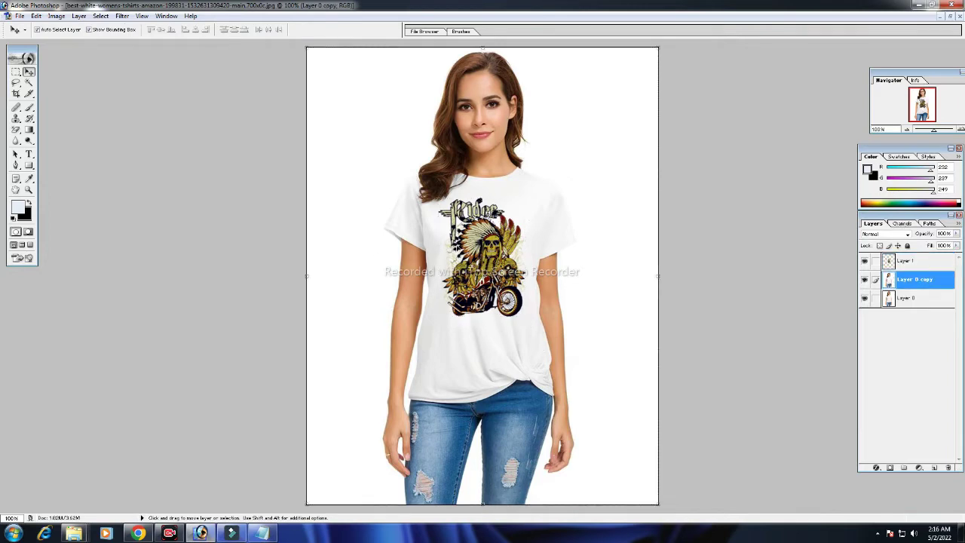
{"action": "key", "text": "z"}
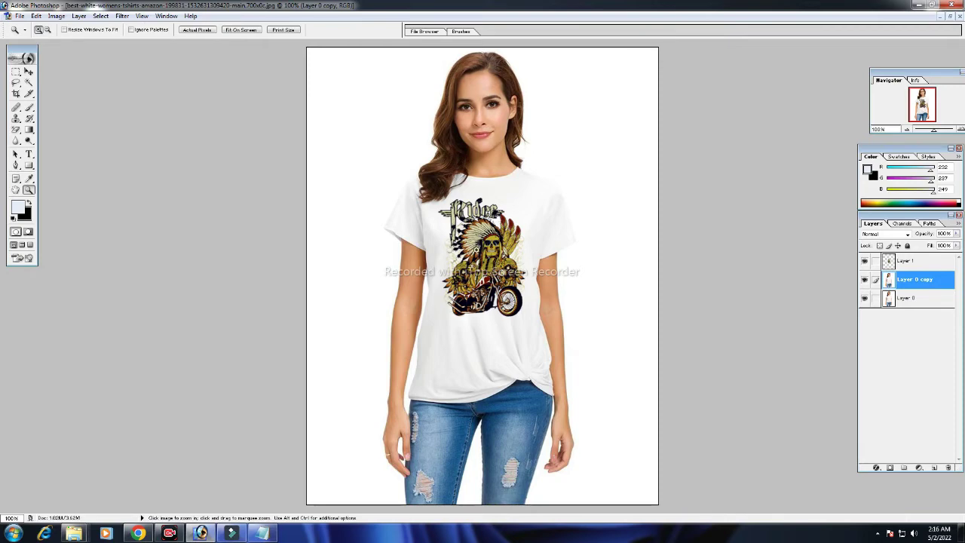
{"action": "left_click", "coordinate": [478, 249]}
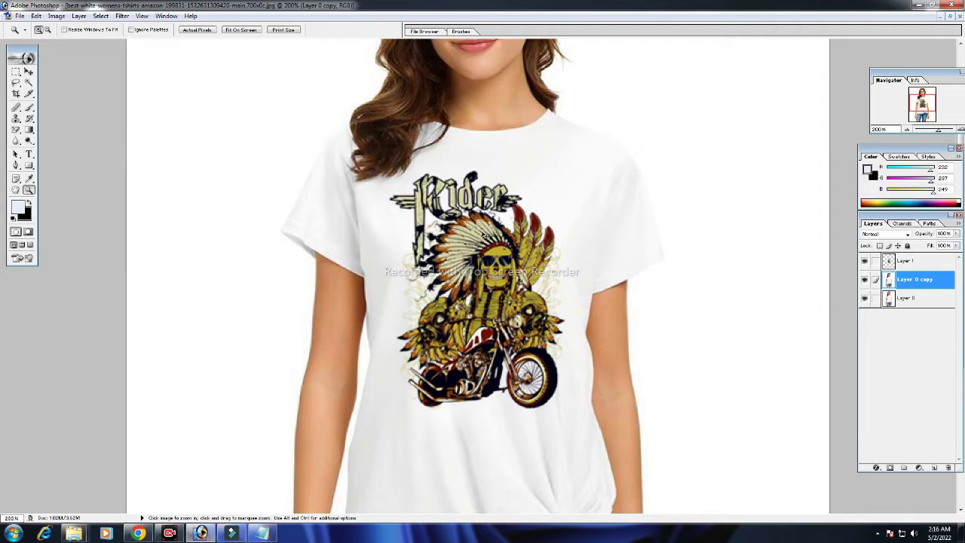
{"action": "key", "text": "ctrl+0"}
{"action": "left_click", "coordinate": [478, 203]}
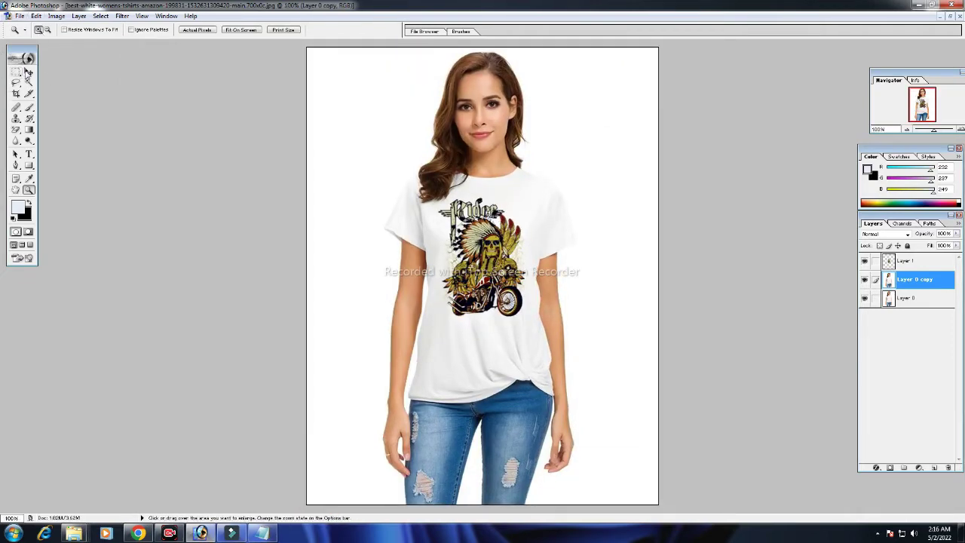
{"action": "left_click", "coordinate": [28, 71]}
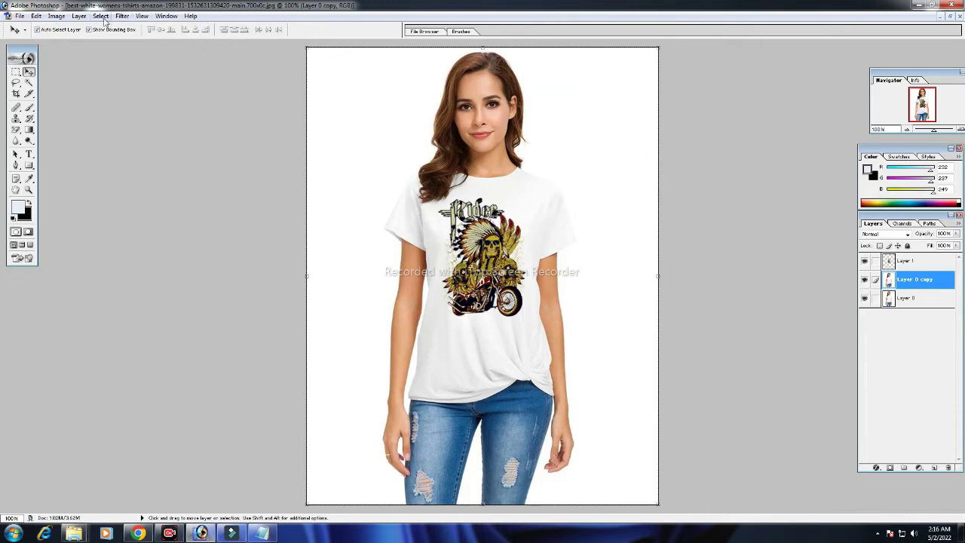
{"action": "left_click", "coordinate": [108, 20]}
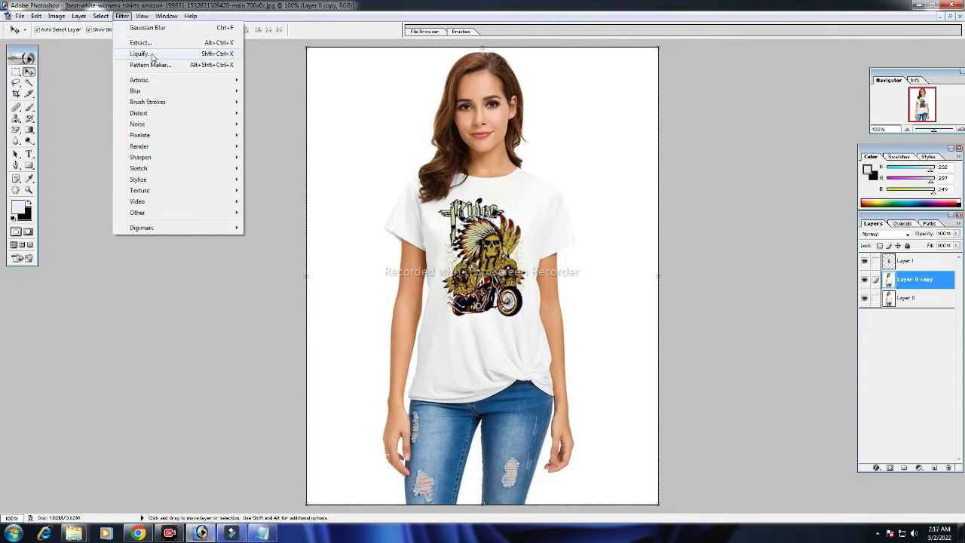
- Cancel a first Liquify attempt, select Layer 1, and open Liquify on the Rider graphic
{"action": "left_click", "coordinate": [139, 53]}
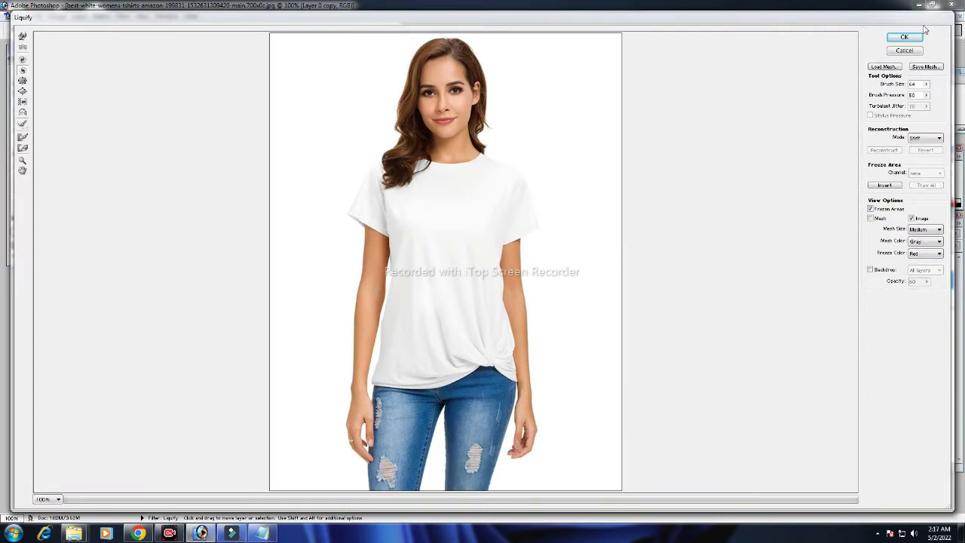
{"action": "left_click", "coordinate": [904, 51]}
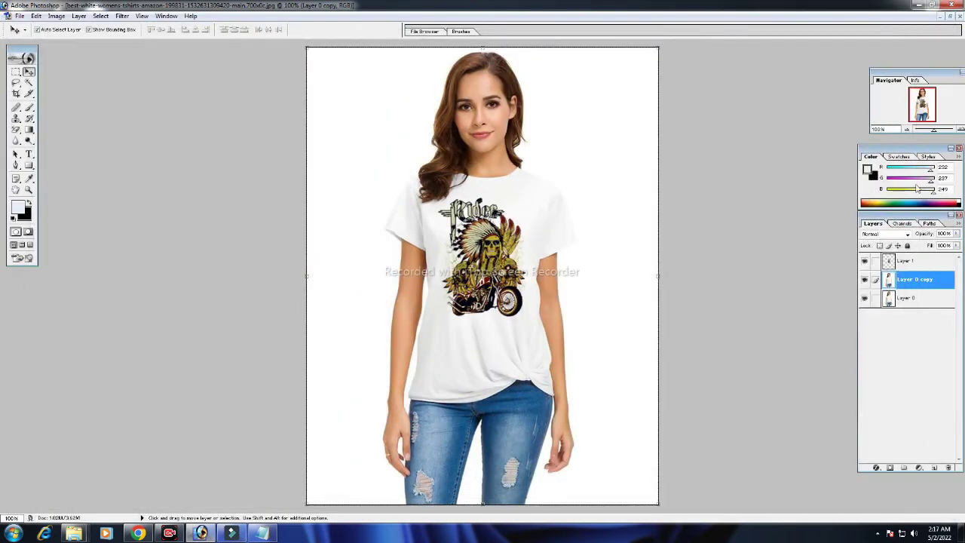
{"action": "left_click", "coordinate": [919, 263]}
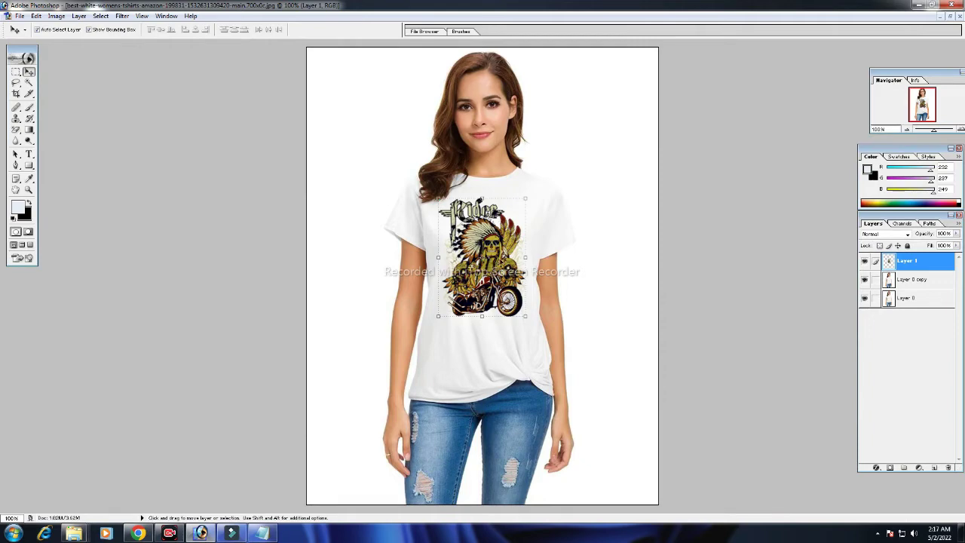
{"action": "left_click", "coordinate": [104, 17]}
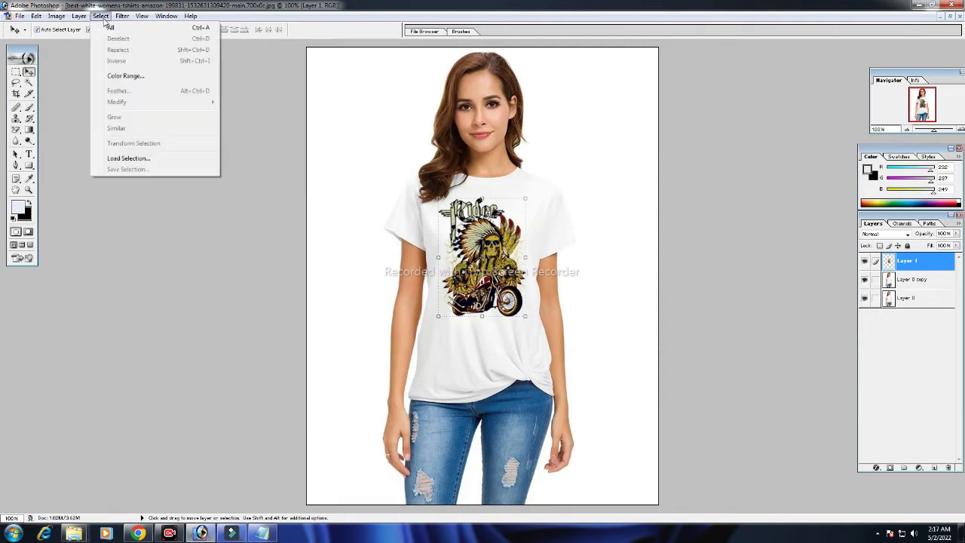
{"action": "left_click", "coordinate": [123, 25]}
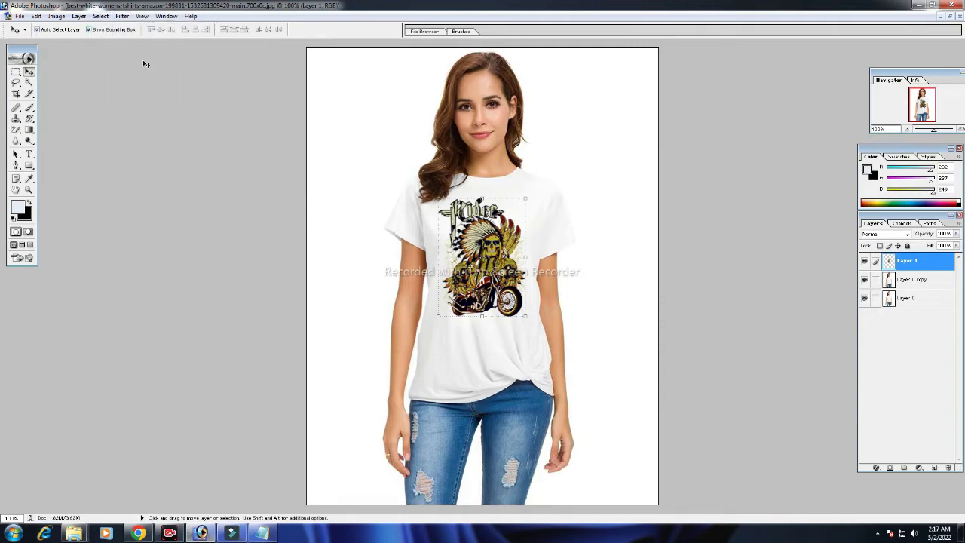
{"action": "left_click", "coordinate": [121, 16]}
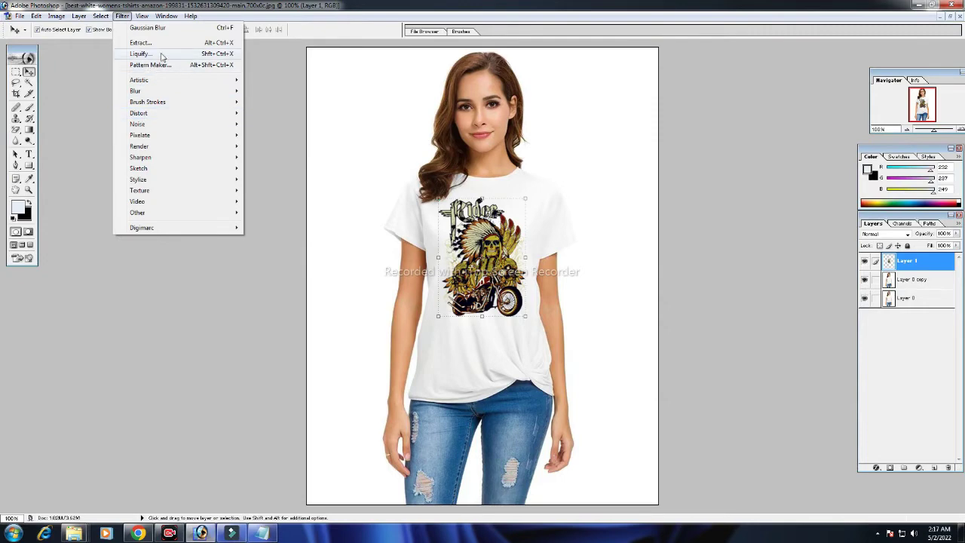
{"action": "left_click", "coordinate": [150, 54]}
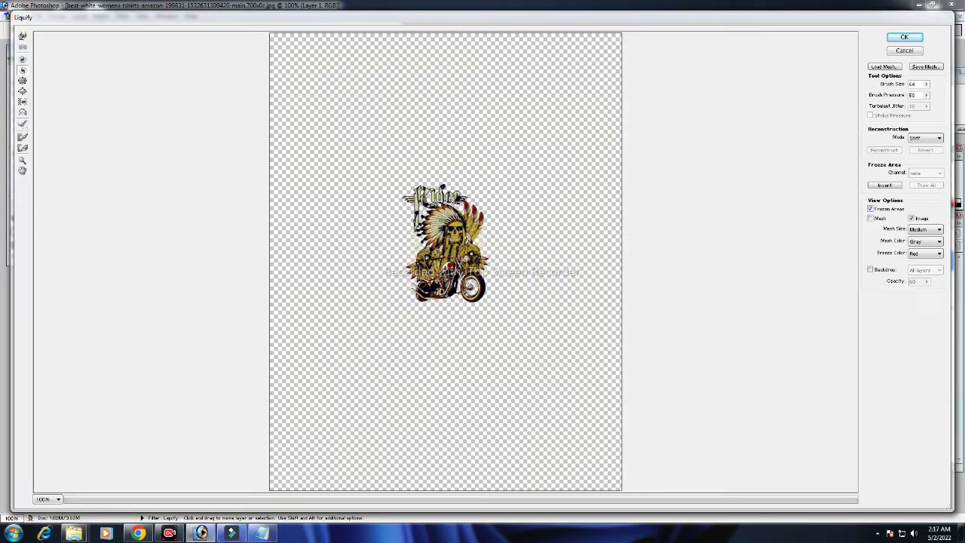
- Forward-warp the motorcycle, headdress and Rider lettering in Liquify, then apply with OK
{"action": "left_click_drag", "start_coordinate": [428, 252], "coordinate": [432, 253]}
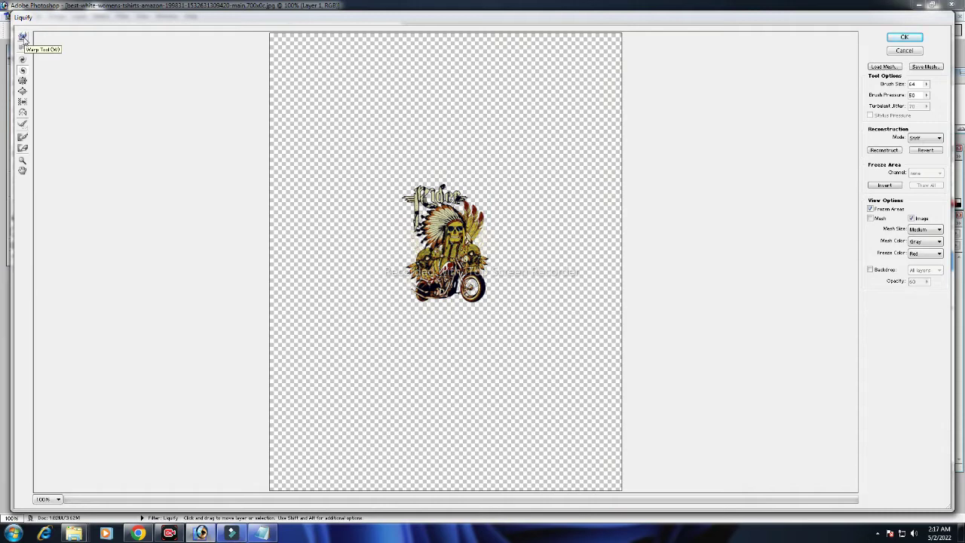
{"action": "left_click", "coordinate": [24, 40]}
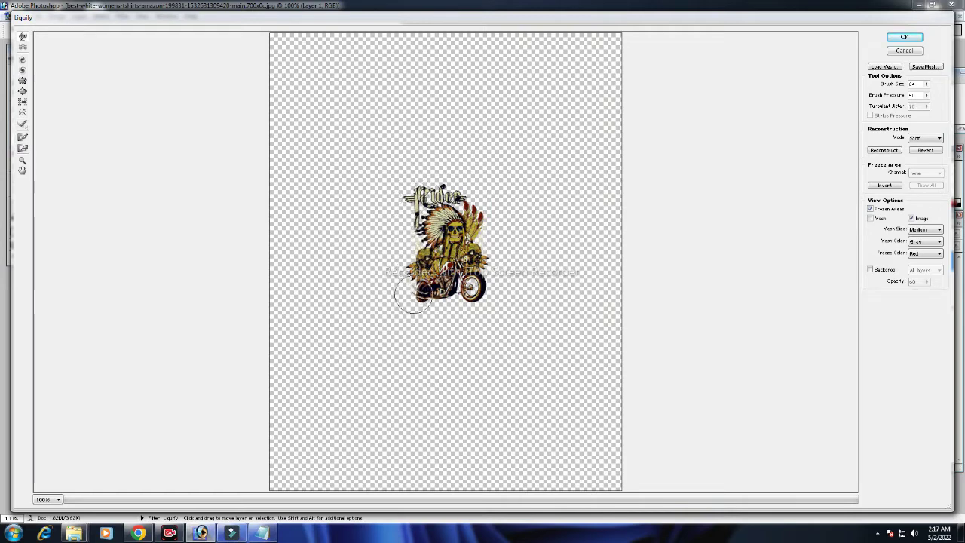
{"action": "mouse_move", "coordinate": [446, 293]}
{"action": "left_mouse_down"}
{"action": "mouse_move", "coordinate": [462, 297]}
{"action": "mouse_move", "coordinate": [409, 292]}
{"action": "mouse_move", "coordinate": [462, 227]}
{"action": "mouse_move", "coordinate": [453, 243]}
{"action": "mouse_move", "coordinate": [479, 256]}
{"action": "mouse_move", "coordinate": [482, 234]}
{"action": "left_mouse_up"}
{"action": "left_click_drag", "start_coordinate": [460, 267], "coordinate": [498, 233]}
{"action": "mouse_move", "coordinate": [452, 207]}
{"action": "left_mouse_down"}
{"action": "mouse_move", "coordinate": [423, 193]}
{"action": "mouse_move", "coordinate": [404, 219]}
{"action": "mouse_move", "coordinate": [410, 184]}
{"action": "mouse_move", "coordinate": [400, 189]}
{"action": "left_mouse_up"}
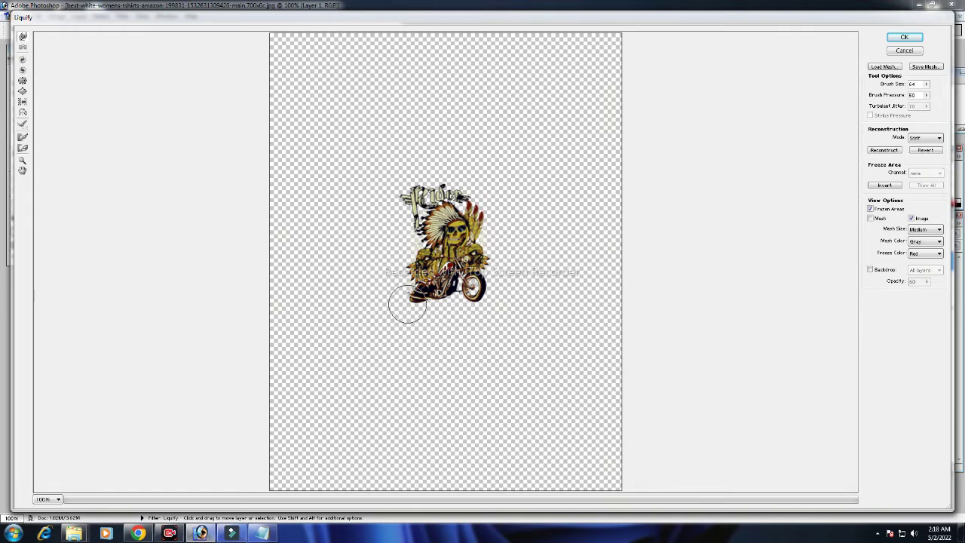
{"action": "left_click", "coordinate": [904, 38]}
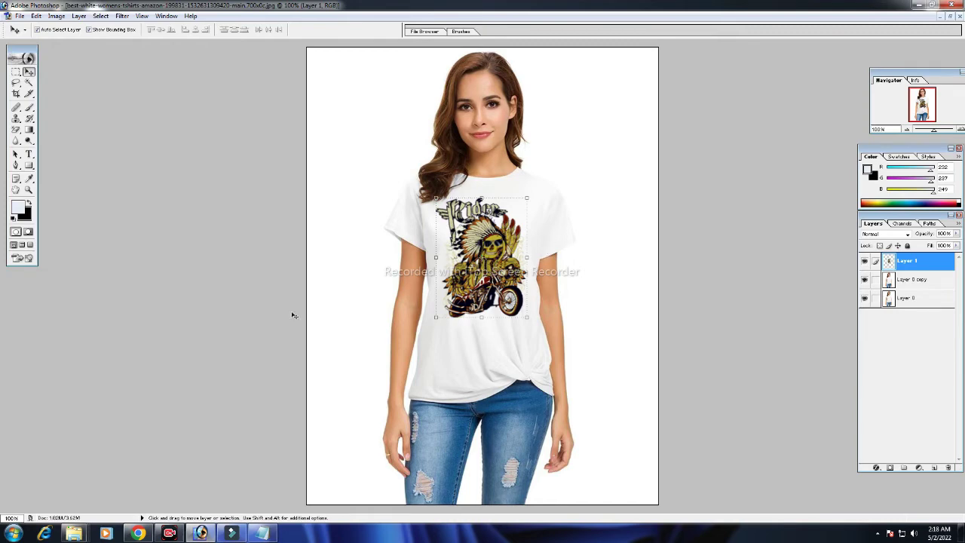
- Dodge the motorcycle, headdress feathers, front-wheel area and chief's chest to add highlights
{"action": "left_click", "coordinate": [31, 142]}
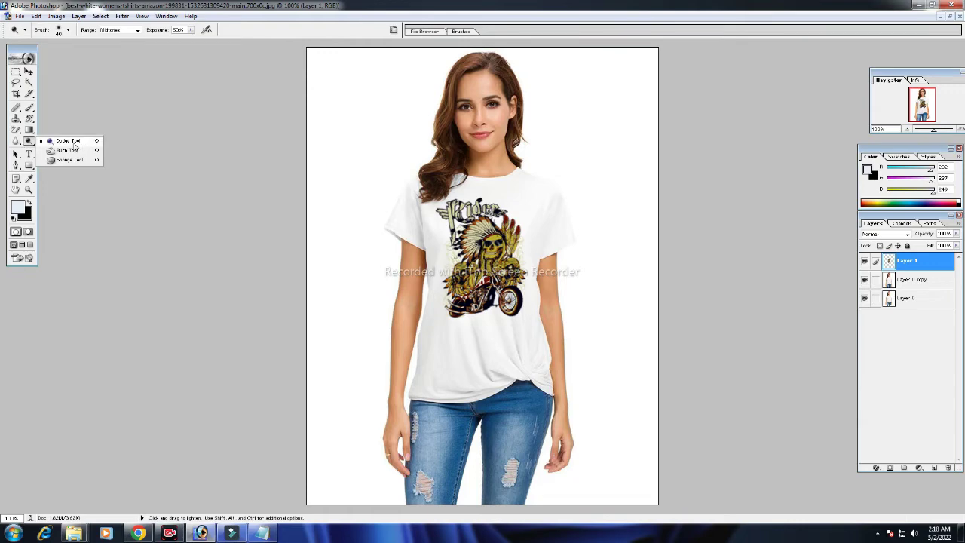
{"action": "left_click", "coordinate": [74, 143]}
{"action": "left_click_drag", "start_coordinate": [471, 309], "coordinate": [470, 298]}
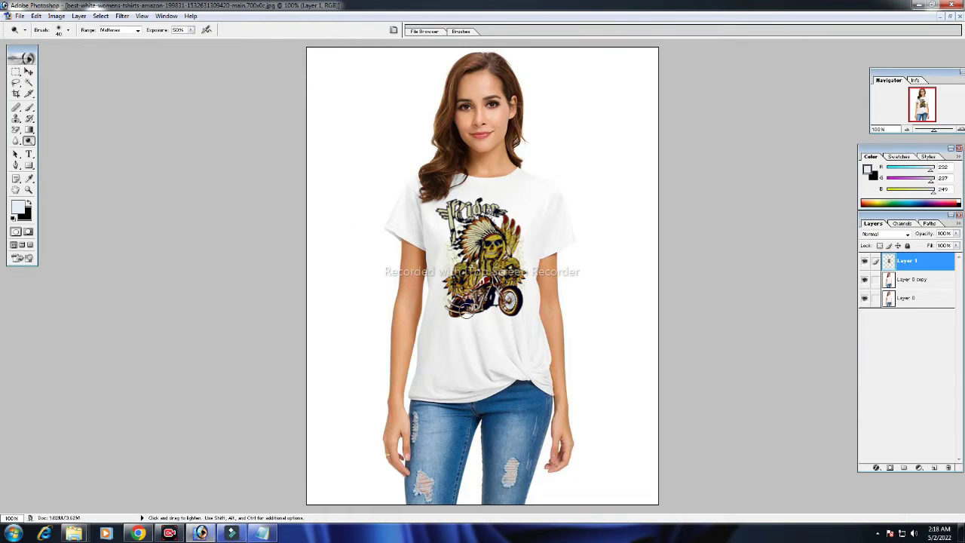
{"action": "left_click_drag", "start_coordinate": [465, 305], "coordinate": [461, 286]}
{"action": "mouse_move", "coordinate": [509, 248]}
{"action": "left_mouse_down"}
{"action": "mouse_move", "coordinate": [502, 214]}
{"action": "mouse_move", "coordinate": [456, 232]}
{"action": "mouse_move", "coordinate": [469, 257]}
{"action": "mouse_move", "coordinate": [456, 285]}
{"action": "left_mouse_up"}
{"action": "mouse_move", "coordinate": [515, 294]}
{"action": "left_mouse_down"}
{"action": "mouse_move", "coordinate": [517, 265]}
{"action": "mouse_move", "coordinate": [516, 317]}
{"action": "mouse_move", "coordinate": [517, 252]}
{"action": "mouse_move", "coordinate": [489, 280]}
{"action": "left_mouse_up"}
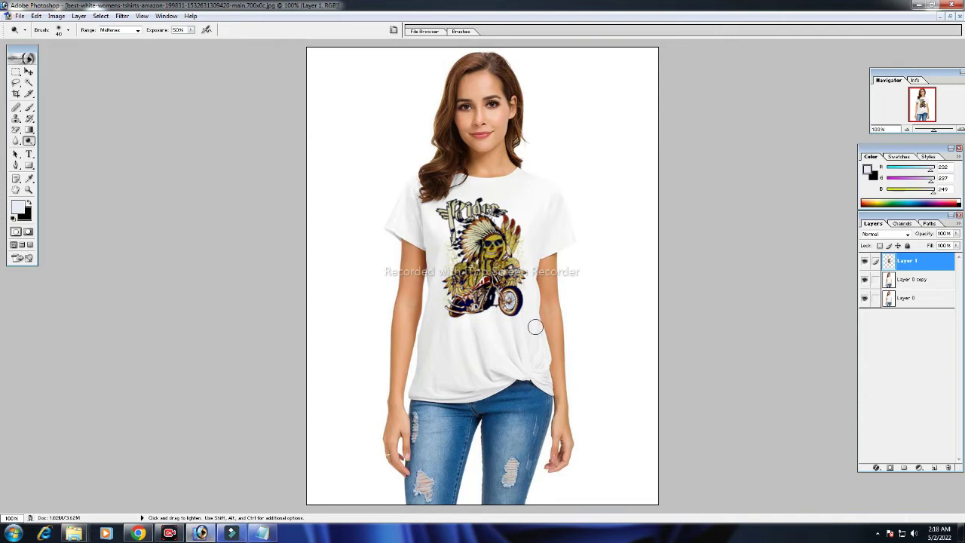
{"action": "left_click_drag", "start_coordinate": [535, 327], "coordinate": [473, 312]}
{"action": "mouse_move", "coordinate": [457, 312]}
{"action": "left_mouse_down"}
{"action": "mouse_move", "coordinate": [482, 272]}
{"action": "mouse_move", "coordinate": [463, 249]}
{"action": "mouse_move", "coordinate": [483, 230]}
{"action": "mouse_move", "coordinate": [456, 219]}
{"action": "left_mouse_up"}
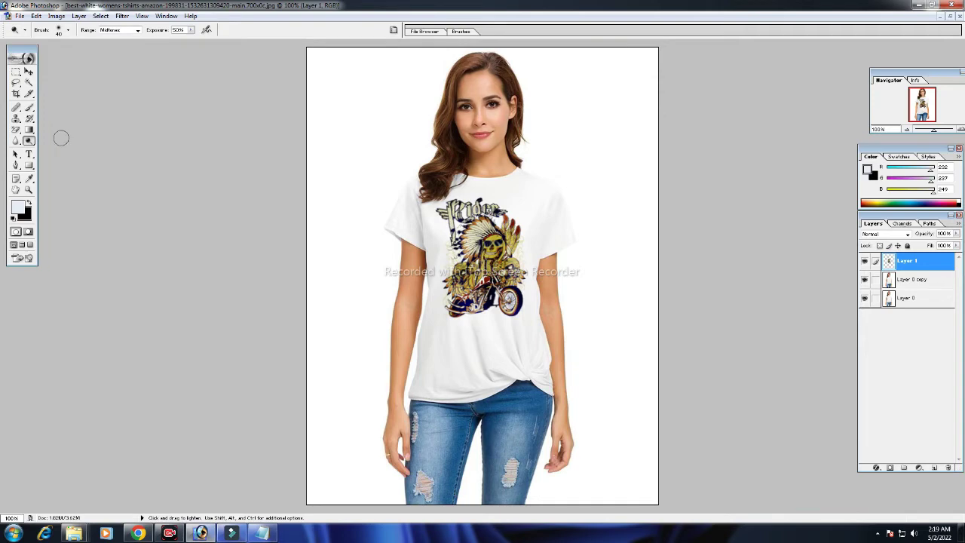
{"action": "left_click", "coordinate": [30, 144]}
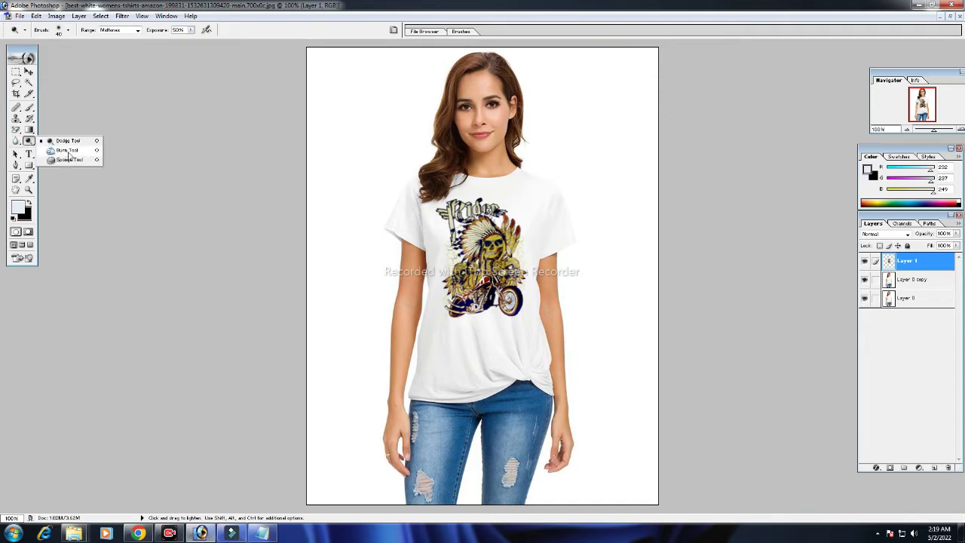
{"action": "left_click", "coordinate": [70, 151]}
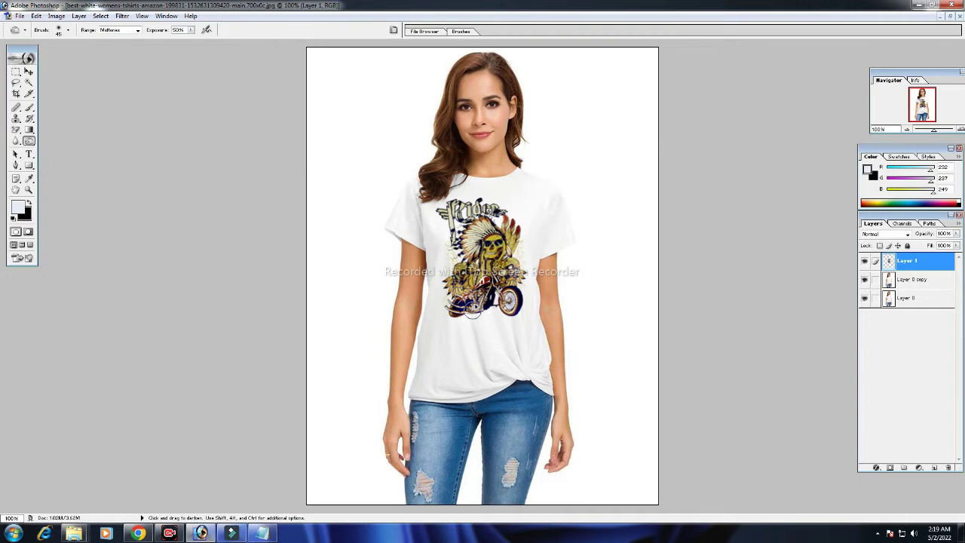
- Burn the motorcycle wheel, skull, headdress and wing to darken them
{"action": "mouse_move", "coordinate": [474, 298]}
{"action": "left_mouse_down"}
{"action": "mouse_move", "coordinate": [515, 300]}
{"action": "mouse_move", "coordinate": [490, 313]}
{"action": "mouse_move", "coordinate": [507, 314]}
{"action": "left_mouse_up"}
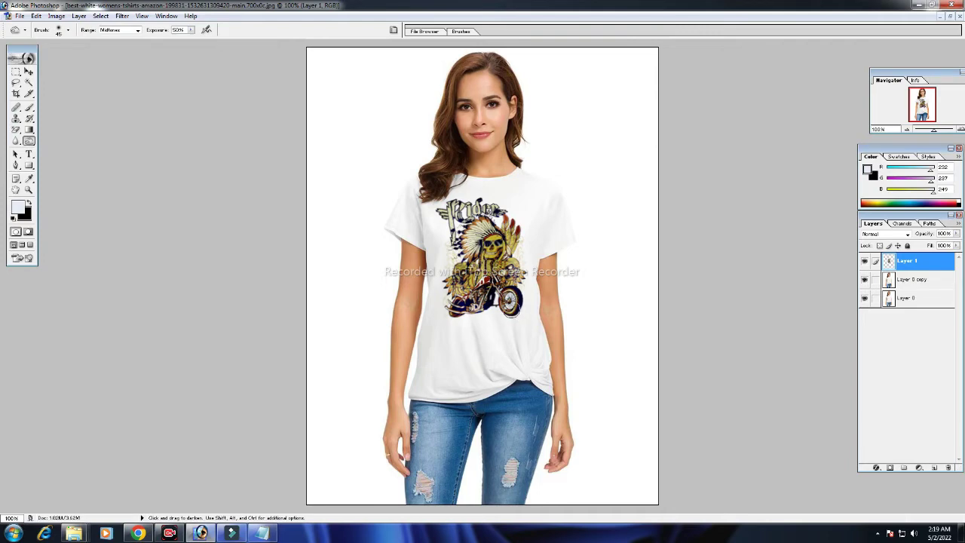
{"action": "left_click_drag", "start_coordinate": [493, 295], "coordinate": [490, 286]}
{"action": "mouse_move", "coordinate": [491, 249]}
{"action": "left_mouse_down"}
{"action": "mouse_move", "coordinate": [514, 268]}
{"action": "mouse_move", "coordinate": [525, 255]}
{"action": "left_mouse_up"}
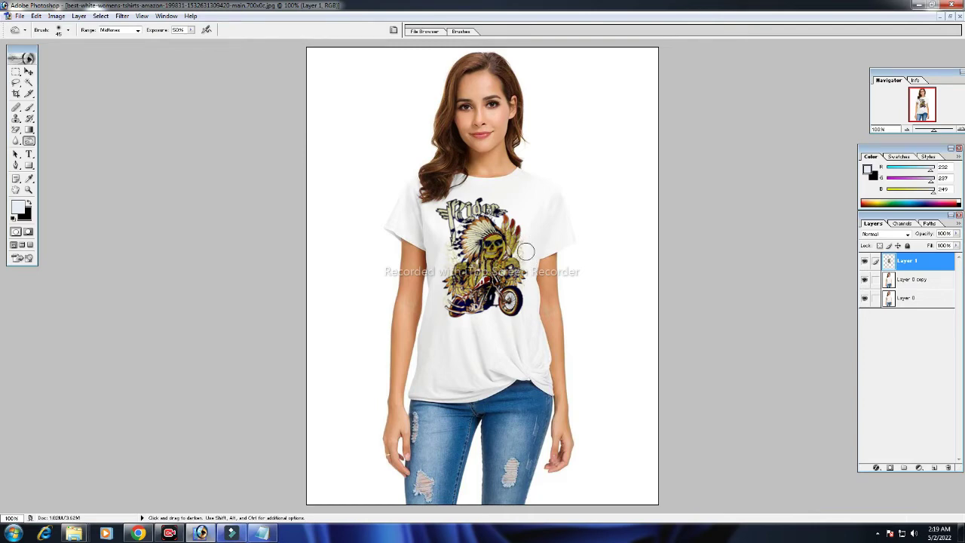
{"action": "mouse_move", "coordinate": [452, 258]}
{"action": "left_mouse_down"}
{"action": "mouse_move", "coordinate": [454, 217]}
{"action": "mouse_move", "coordinate": [502, 203]}
{"action": "mouse_move", "coordinate": [507, 218]}
{"action": "mouse_move", "coordinate": [480, 216]}
{"action": "mouse_move", "coordinate": [440, 255]}
{"action": "mouse_move", "coordinate": [446, 311]}
{"action": "mouse_move", "coordinate": [464, 294]}
{"action": "mouse_move", "coordinate": [520, 308]}
{"action": "left_mouse_up"}
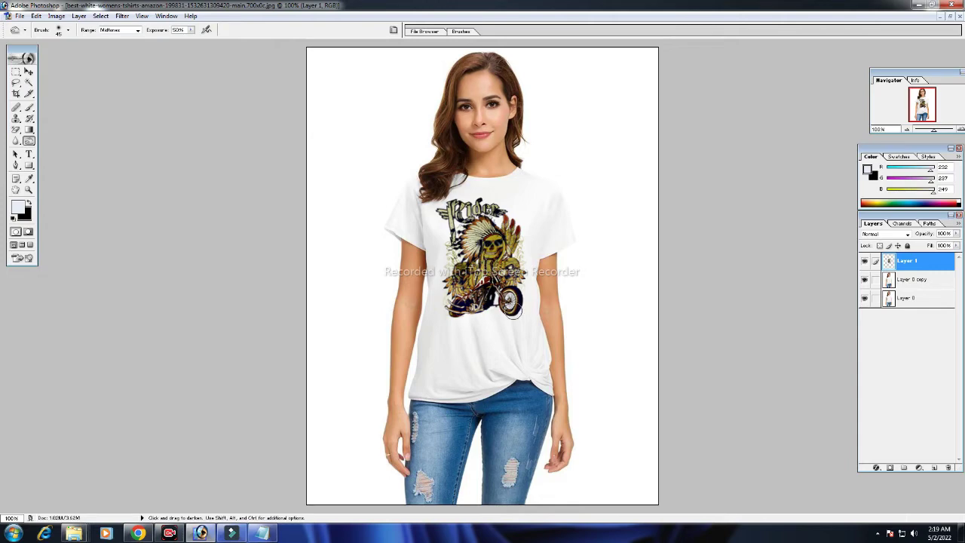
- Deepen the shading on the wheel, the bike's lower-left and the right side up to the Rider lettering
{"action": "left_click_drag", "start_coordinate": [512, 306], "coordinate": [490, 327]}
{"action": "mouse_move", "coordinate": [493, 294]}
{"action": "left_mouse_down"}
{"action": "mouse_move", "coordinate": [470, 312]}
{"action": "mouse_move", "coordinate": [496, 315]}
{"action": "left_mouse_up"}
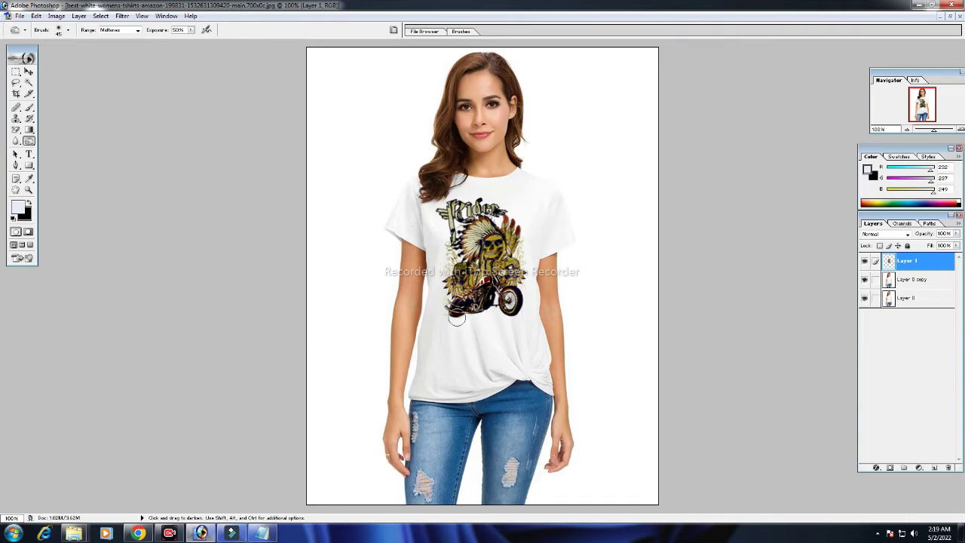
{"action": "left_click_drag", "start_coordinate": [460, 303], "coordinate": [451, 299]}
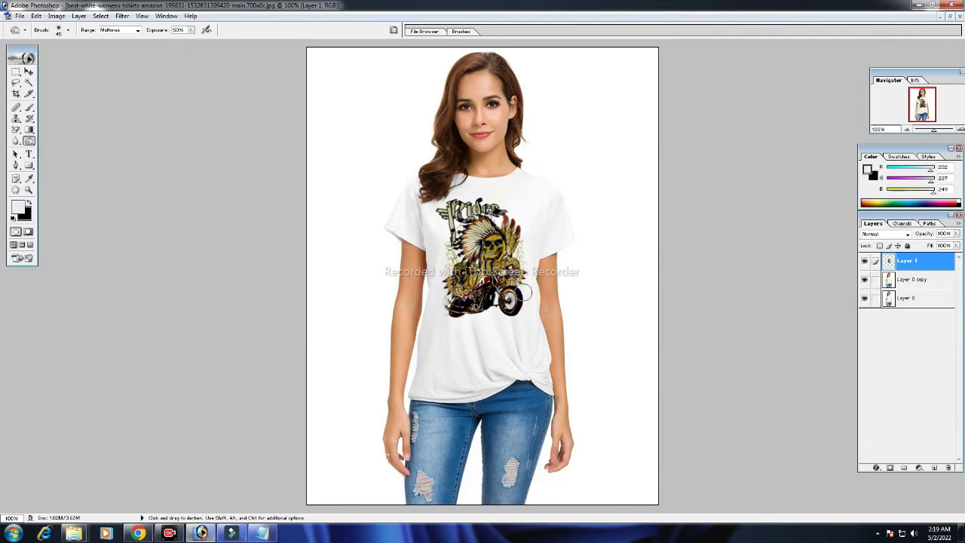
{"action": "mouse_move", "coordinate": [516, 285]}
{"action": "left_mouse_down"}
{"action": "mouse_move", "coordinate": [460, 209]}
{"action": "mouse_move", "coordinate": [460, 261]}
{"action": "left_mouse_up"}
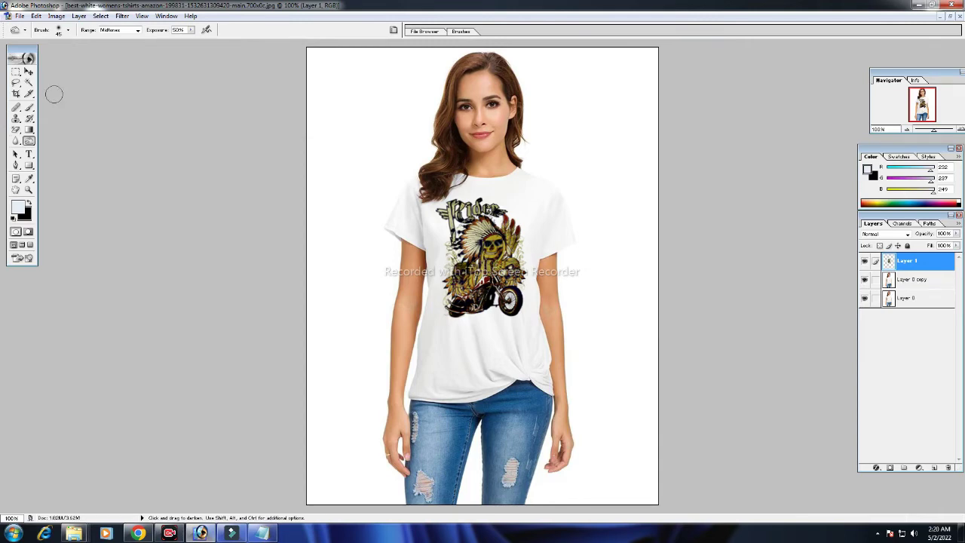
{"action": "left_click", "coordinate": [29, 72]}
{"action": "left_click_drag", "start_coordinate": [320, 233], "coordinate": [691, 336]}
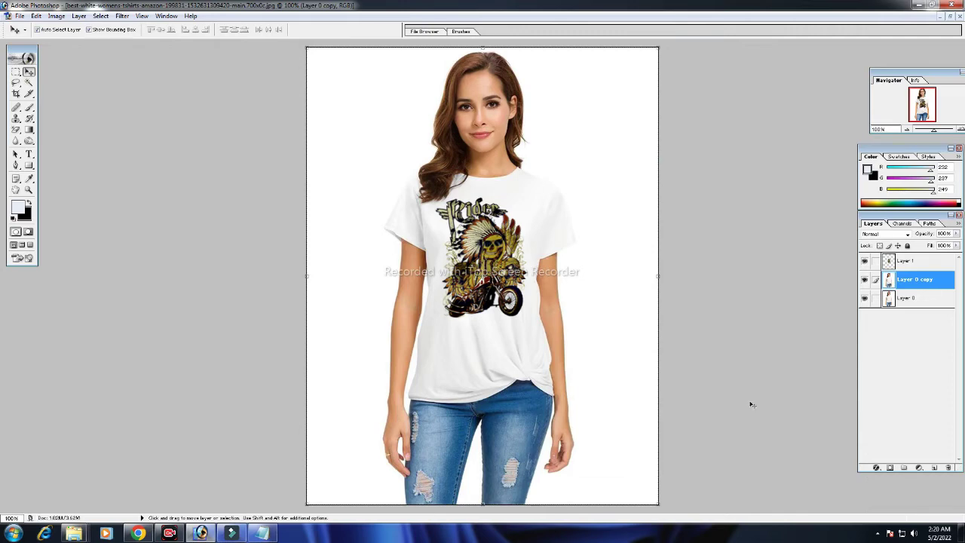
- Try Darken, Luminosity, Color, Exclusion and Color Dodge on Layer 1, then settle on Multiply
{"action": "left_click", "coordinate": [914, 259]}
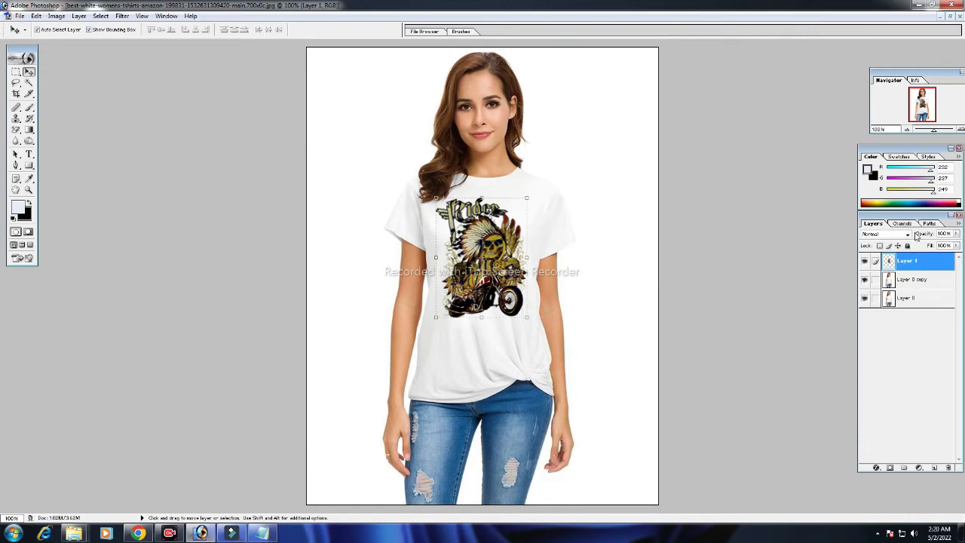
{"action": "left_click", "coordinate": [908, 235]}
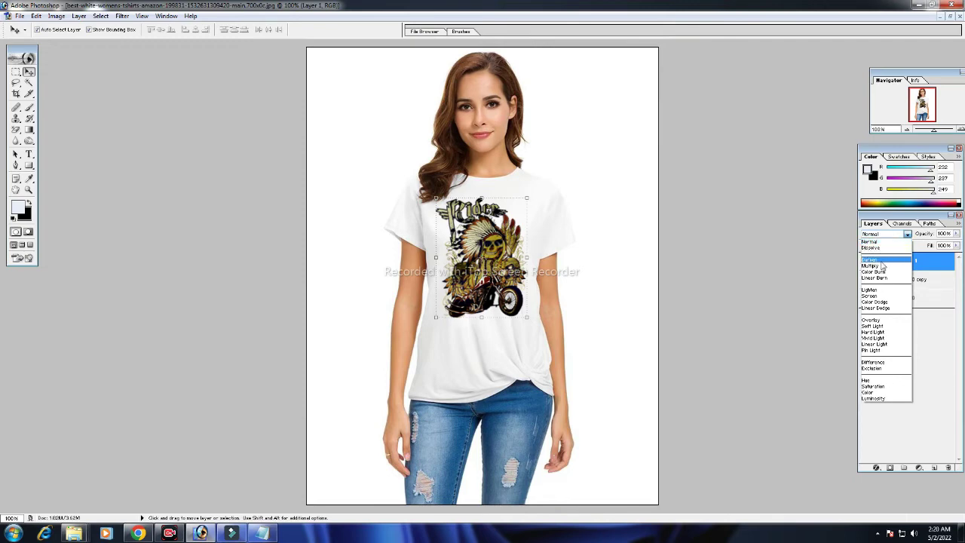
{"action": "left_click", "coordinate": [871, 264]}
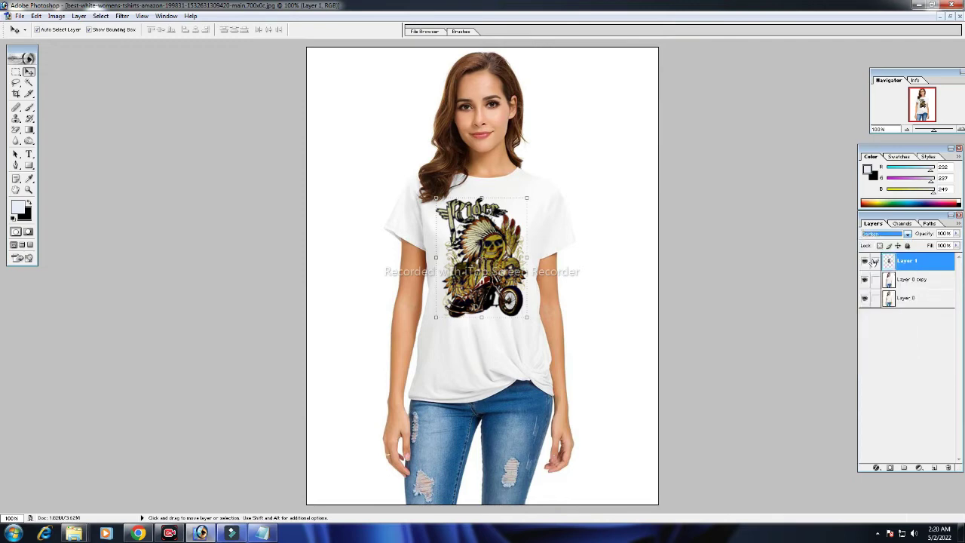
{"action": "left_click", "coordinate": [907, 234]}
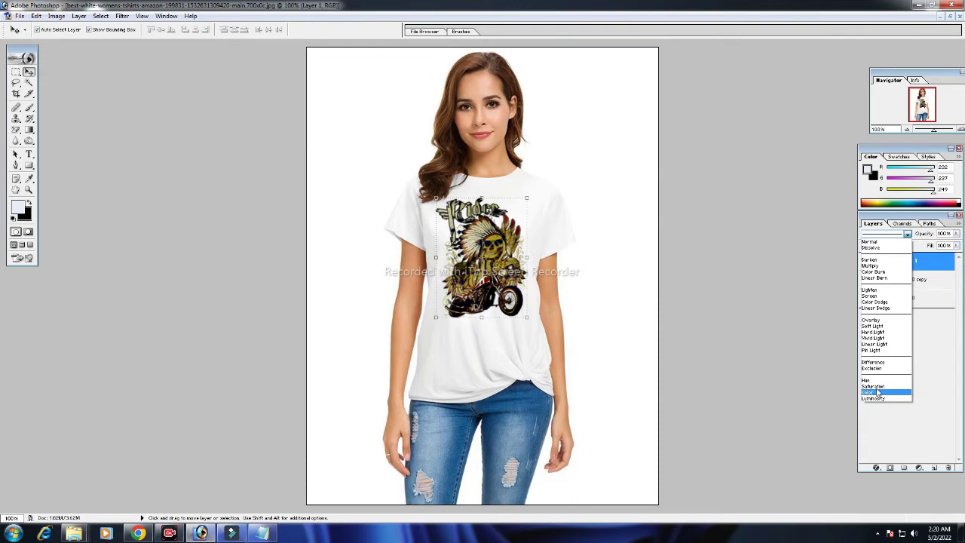
{"action": "left_click", "coordinate": [876, 400]}
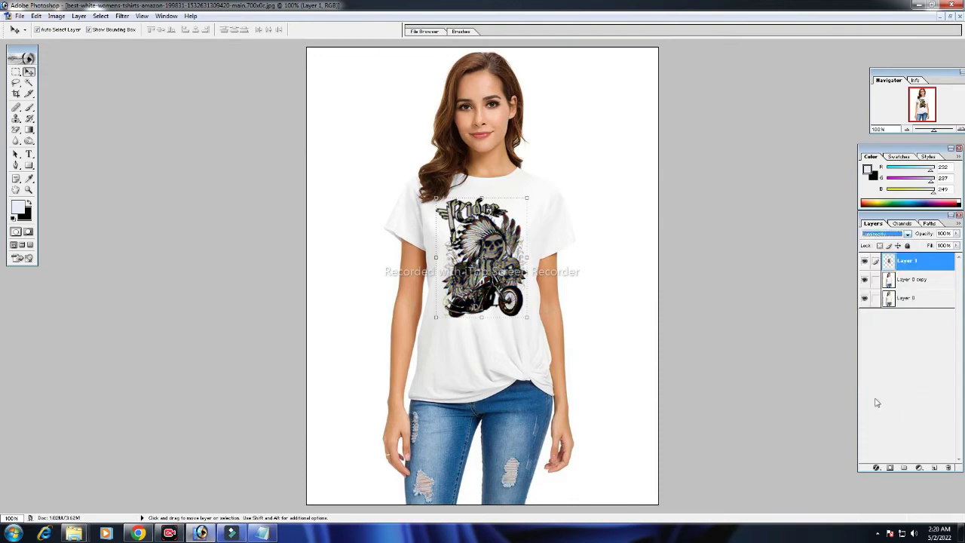
{"action": "left_click", "coordinate": [908, 234]}
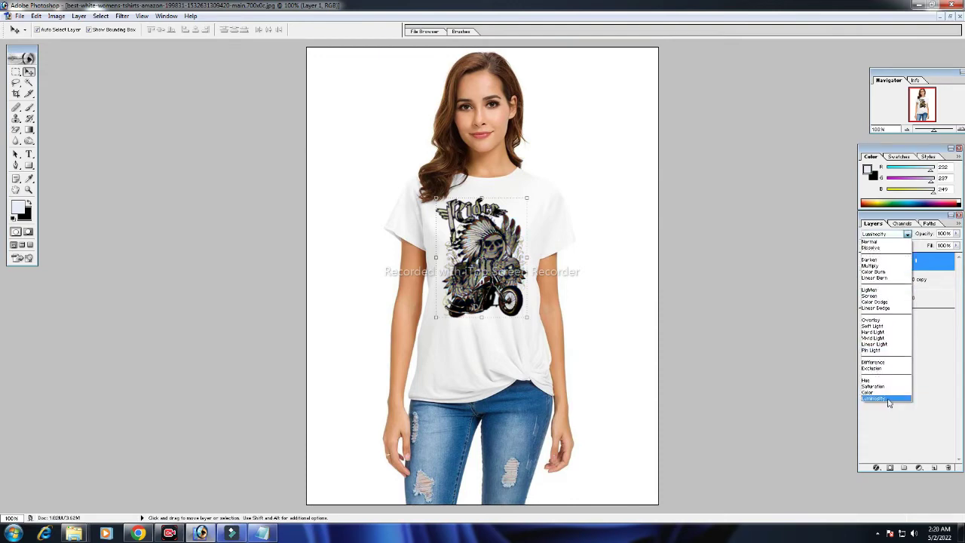
{"action": "left_click", "coordinate": [876, 394]}
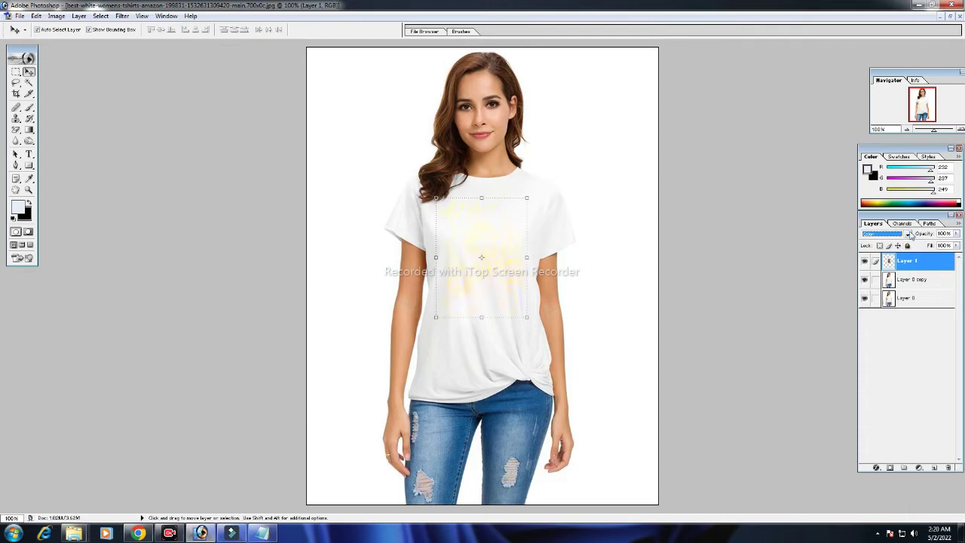
{"action": "left_click", "coordinate": [907, 235]}
{"action": "left_click", "coordinate": [873, 368]}
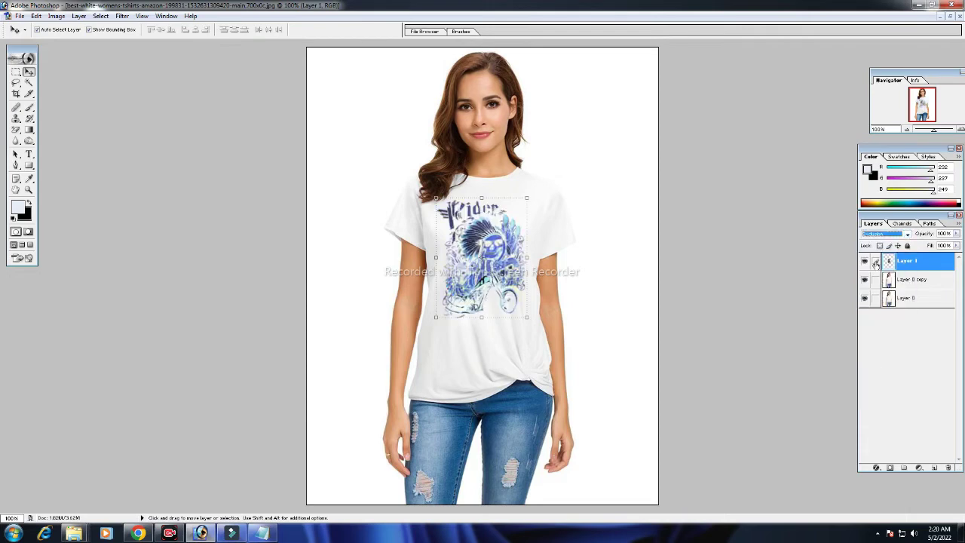
{"action": "left_click", "coordinate": [907, 234]}
{"action": "left_click", "coordinate": [882, 302]}
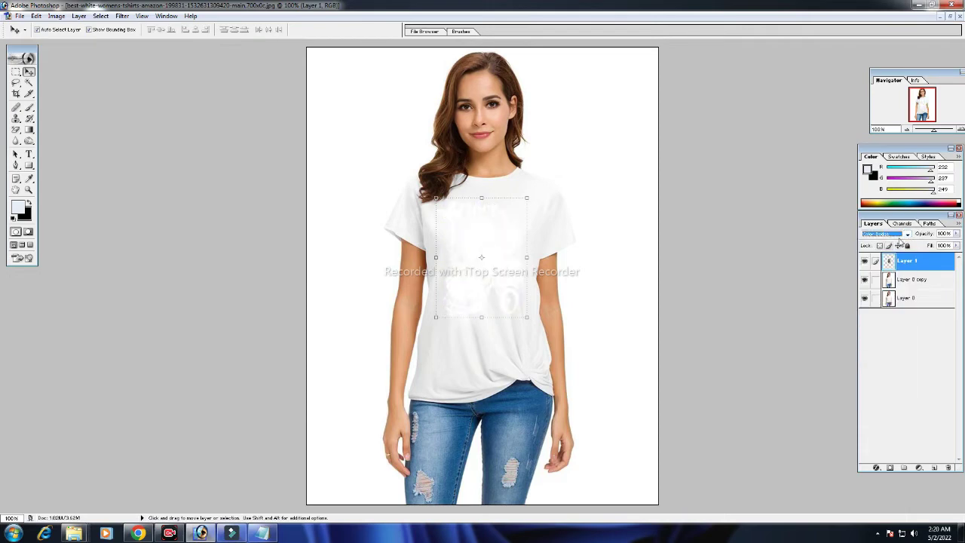
{"action": "left_click", "coordinate": [905, 235]}
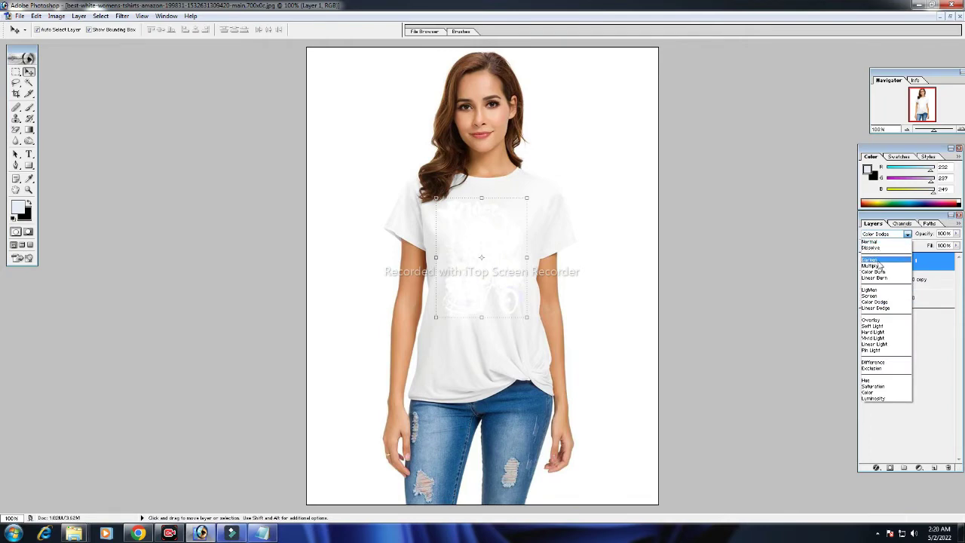
{"action": "left_click", "coordinate": [872, 265]}
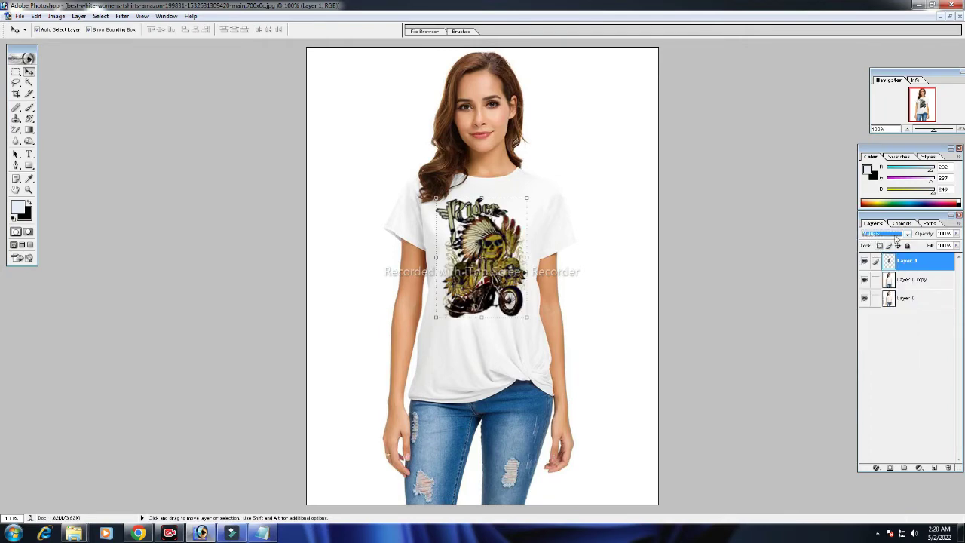
- Set Layer 1's opacity to 80% and toggle its visibility to compare
{"action": "left_click", "coordinate": [956, 234]}
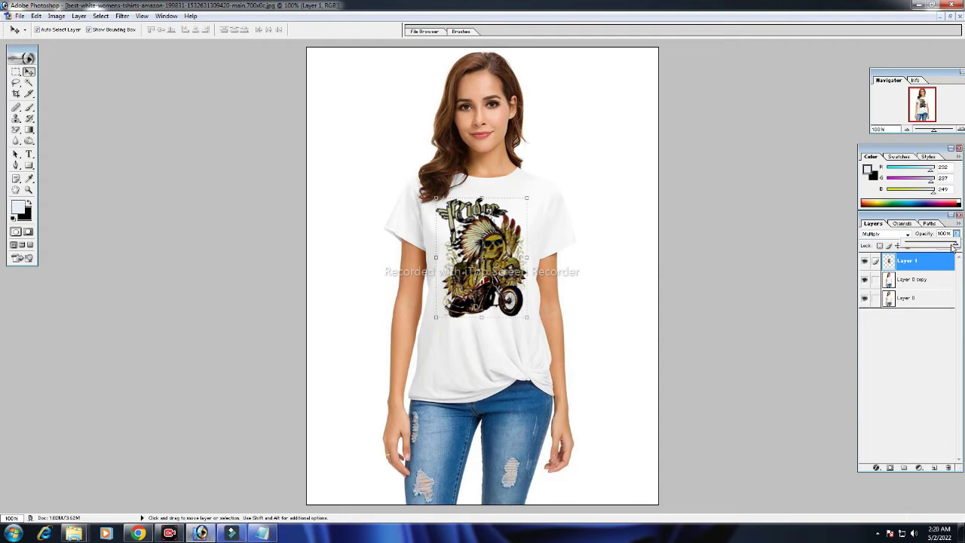
{"action": "left_click_drag", "start_coordinate": [955, 247], "coordinate": [938, 247]}
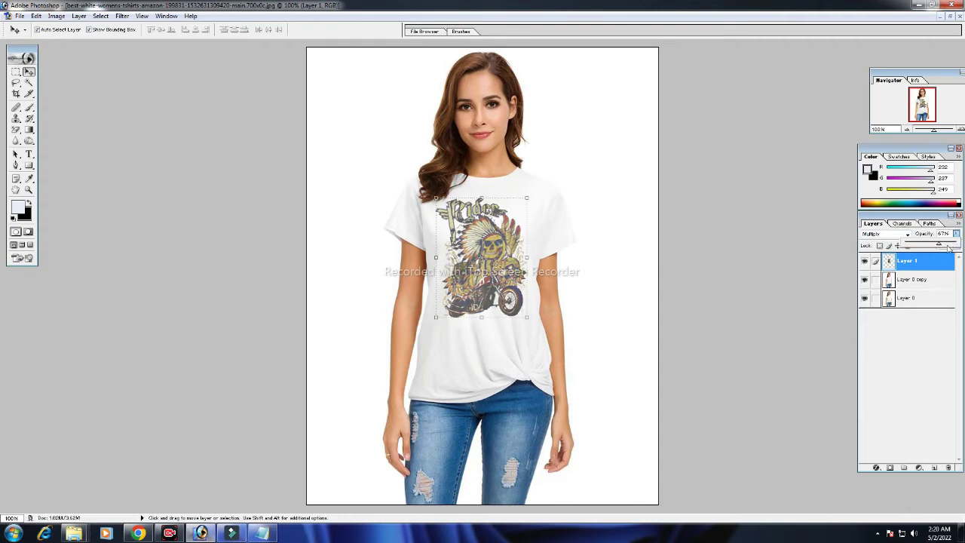
{"action": "left_click_drag", "start_coordinate": [938, 247], "coordinate": [945, 247]}
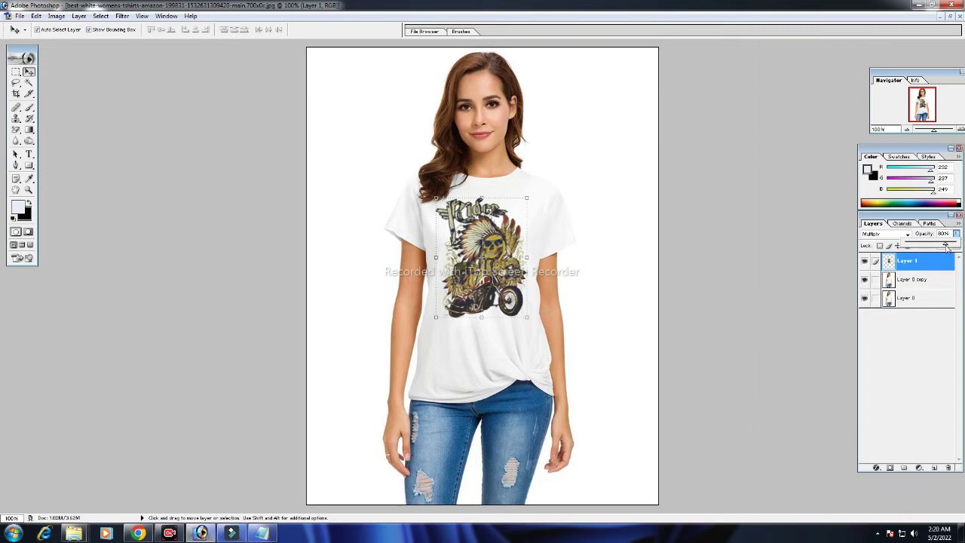
{"action": "key", "text": "F6"}
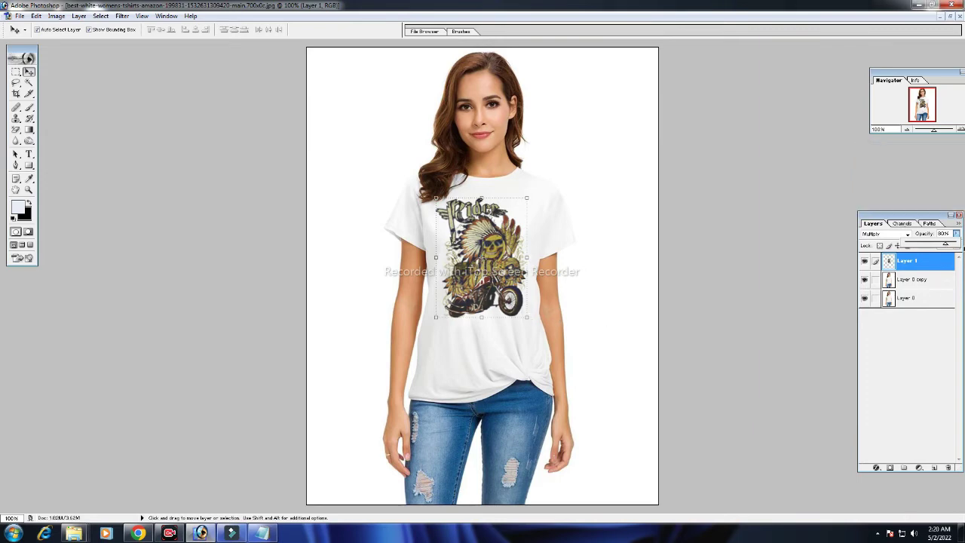
{"action": "key", "text": "F6"}
{"action": "left_click", "coordinate": [865, 260]}
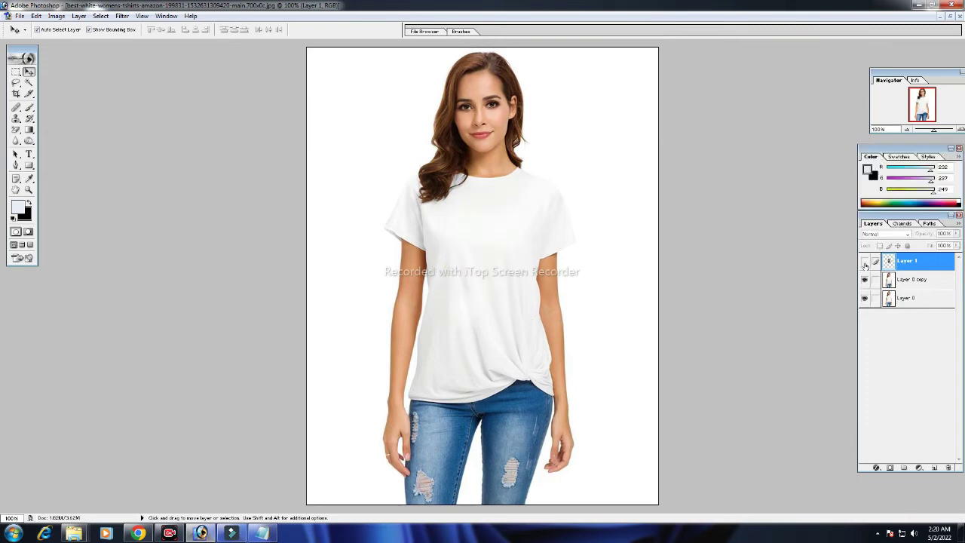
- Give Layer 1, the Rider print, a white layer mask
{"action": "left_click", "coordinate": [461, 365]}
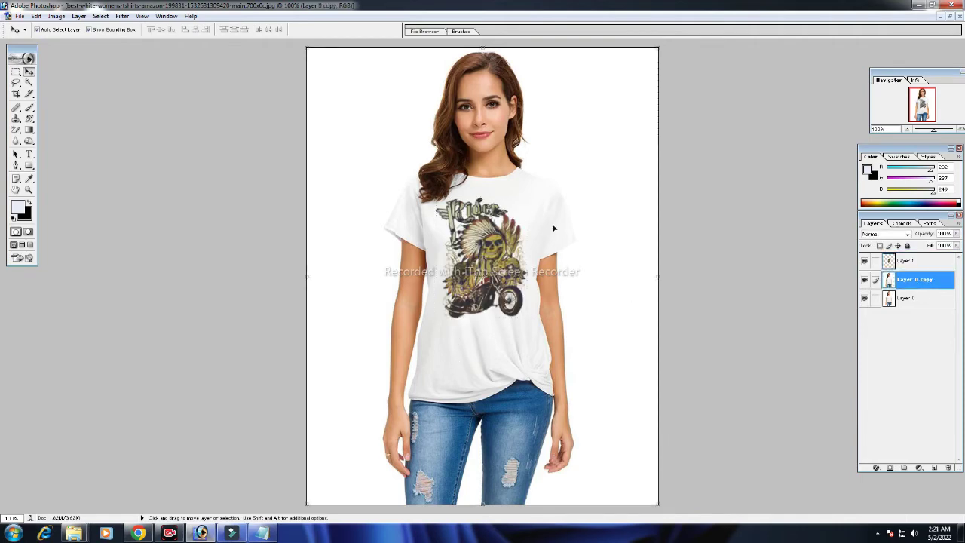
{"action": "left_click", "coordinate": [517, 248]}
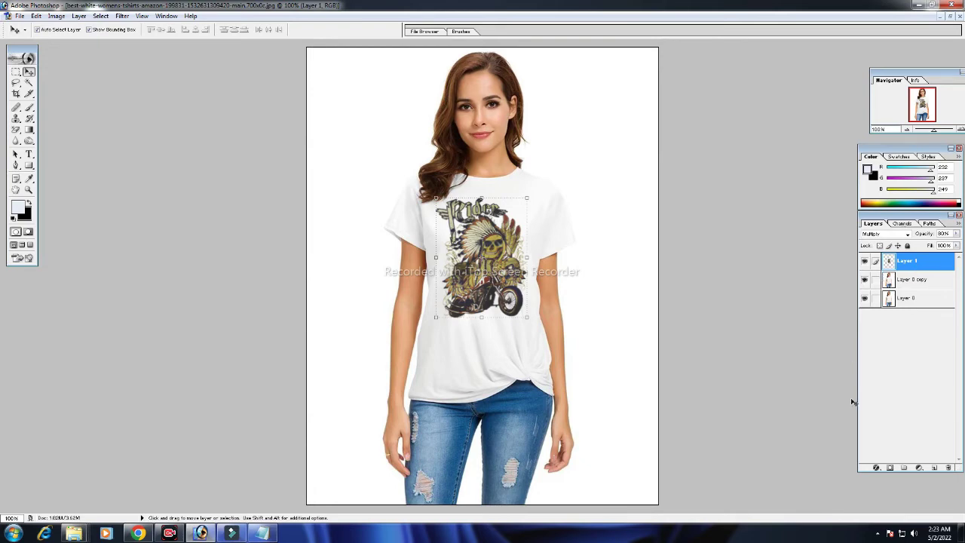
{"action": "left_click", "coordinate": [890, 467]}
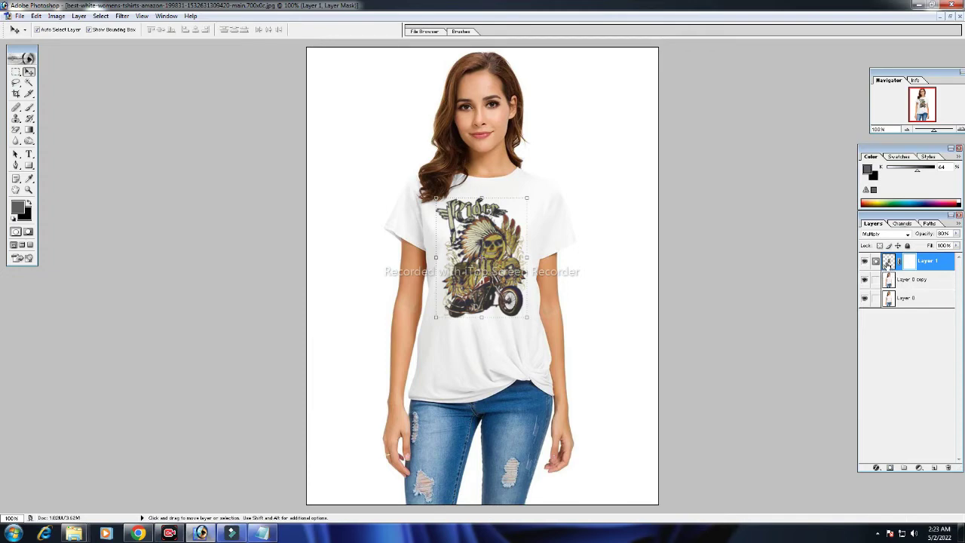
- Load the print's outline as a selection and bring up the adjustment layer list
{"action": "left_click", "coordinate": [889, 261]}
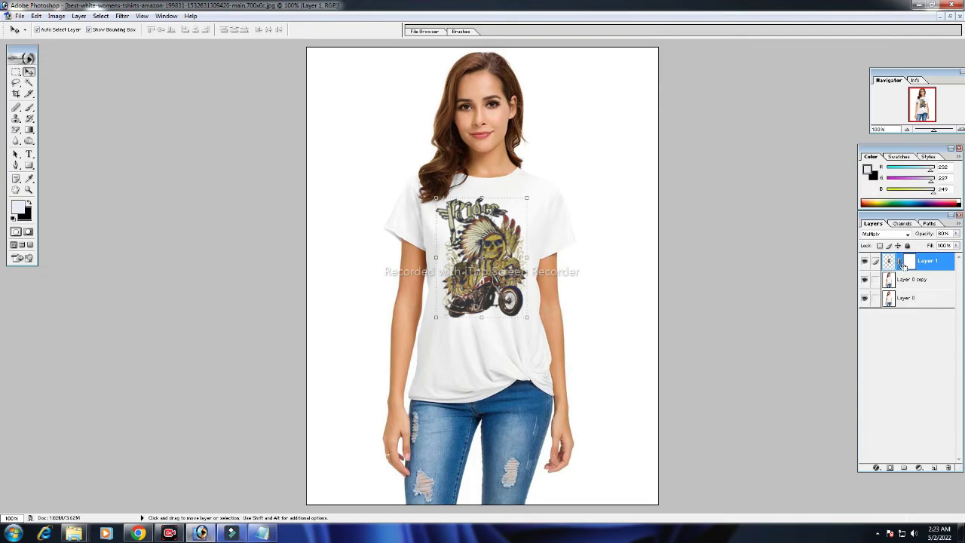
{"action": "left_click", "coordinate": [889, 261], "text": "ctrl"}
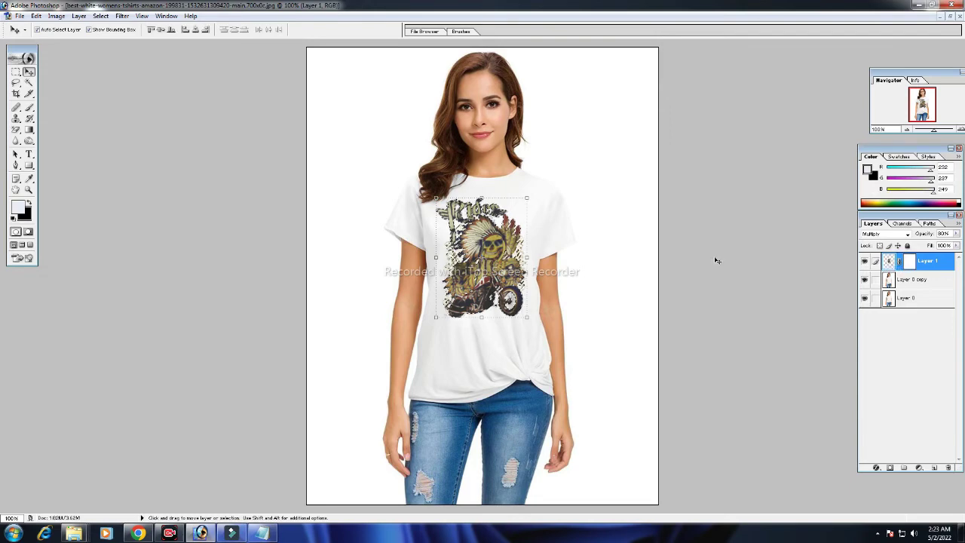
{"action": "left_click", "coordinate": [919, 467]}
{"action": "left_click", "coordinate": [919, 469]}
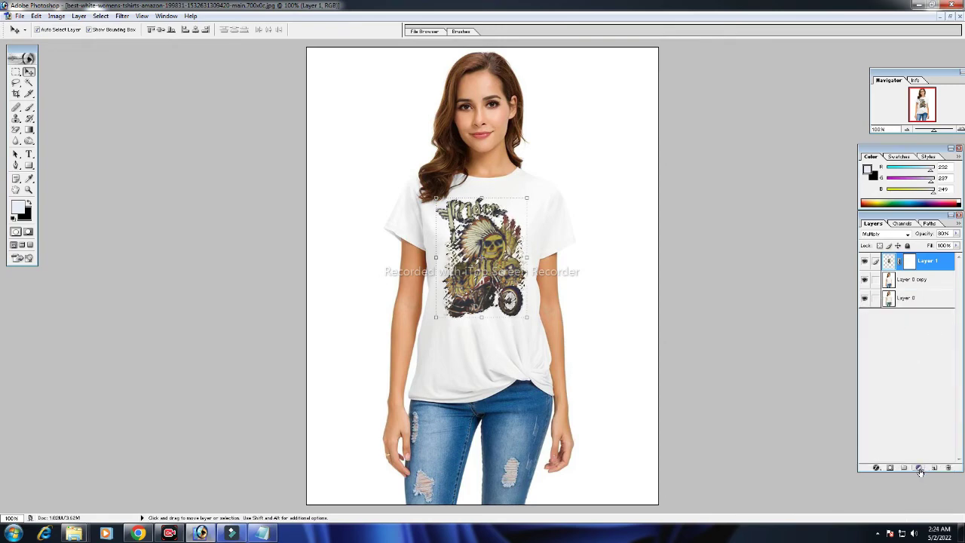
{"action": "left_click", "coordinate": [919, 468]}
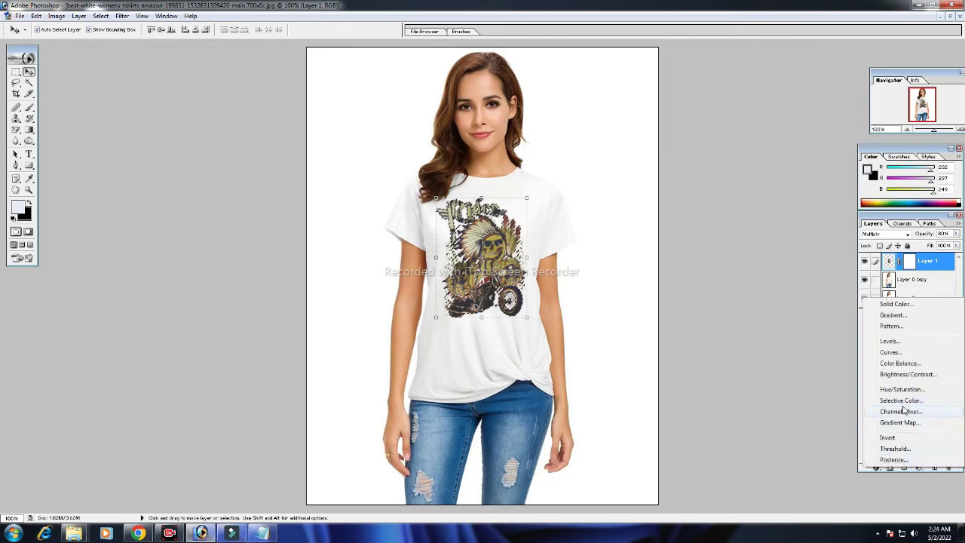
{"action": "left_click", "coordinate": [920, 401]}
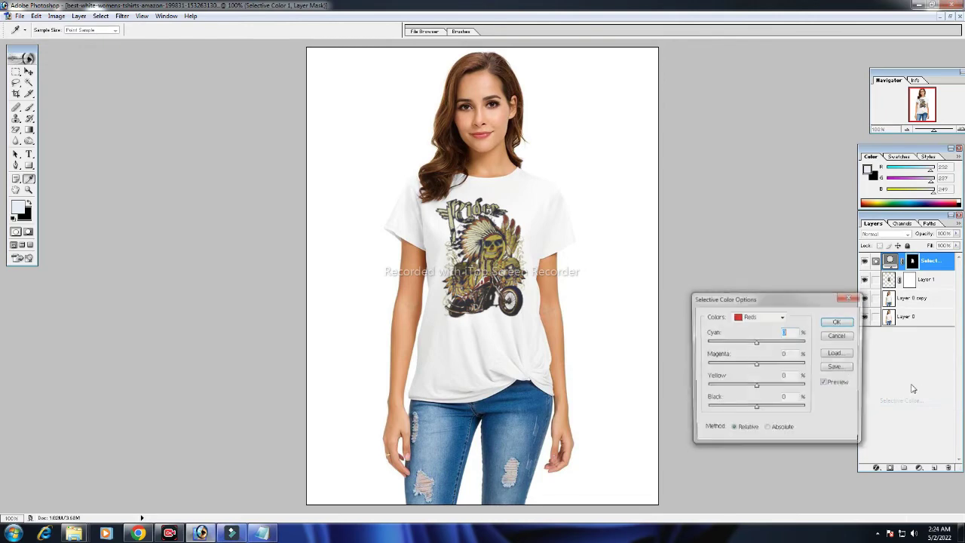
{"action": "mouse_move", "coordinate": [795, 344]}
{"action": "left_mouse_down"}
{"action": "mouse_move", "coordinate": [727, 343]}
{"action": "mouse_move", "coordinate": [749, 368]}
{"action": "mouse_move", "coordinate": [724, 368]}
{"action": "left_mouse_up"}
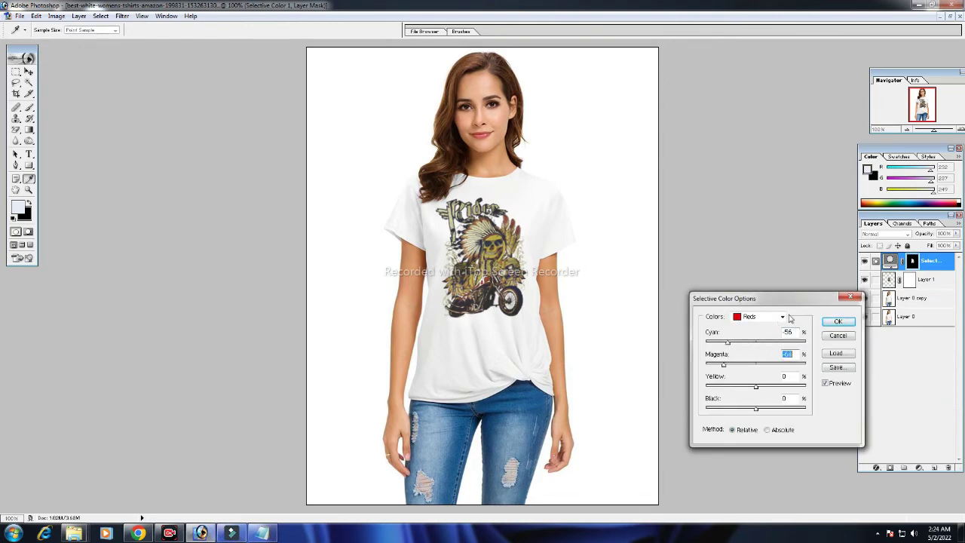
{"action": "left_click", "coordinate": [782, 317]}
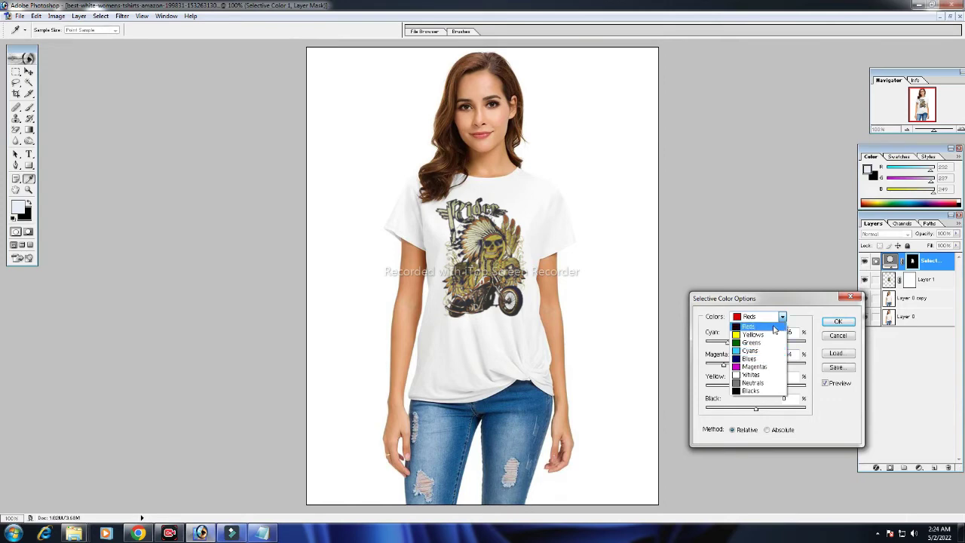
{"action": "left_click", "coordinate": [751, 359]}
{"action": "mouse_move", "coordinate": [755, 388]}
{"action": "left_mouse_down"}
{"action": "mouse_move", "coordinate": [708, 392]}
{"action": "mouse_move", "coordinate": [716, 408]}
{"action": "left_mouse_up"}
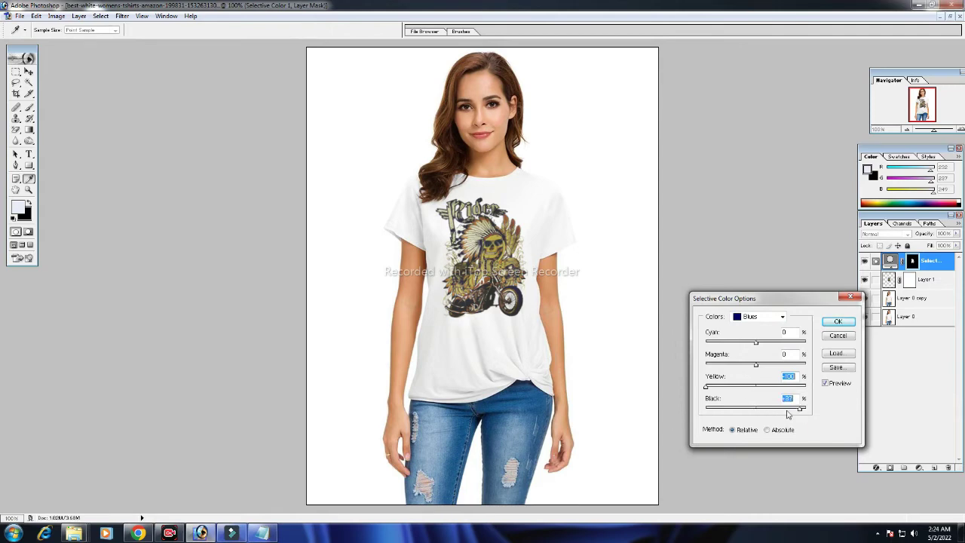
{"action": "left_click_drag", "start_coordinate": [755, 365], "coordinate": [710, 366]}
{"action": "left_click_drag", "start_coordinate": [755, 343], "coordinate": [835, 348]}
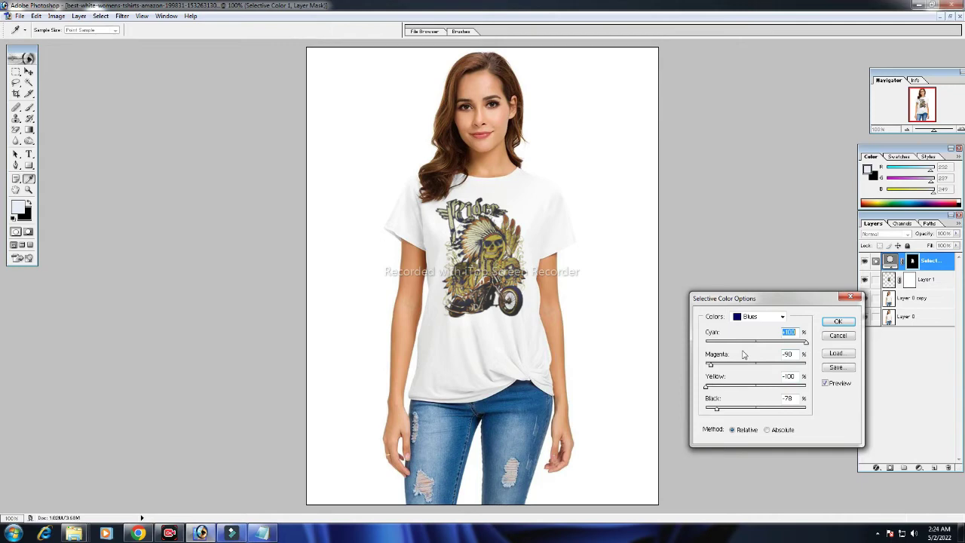
{"action": "left_click", "coordinate": [838, 335]}
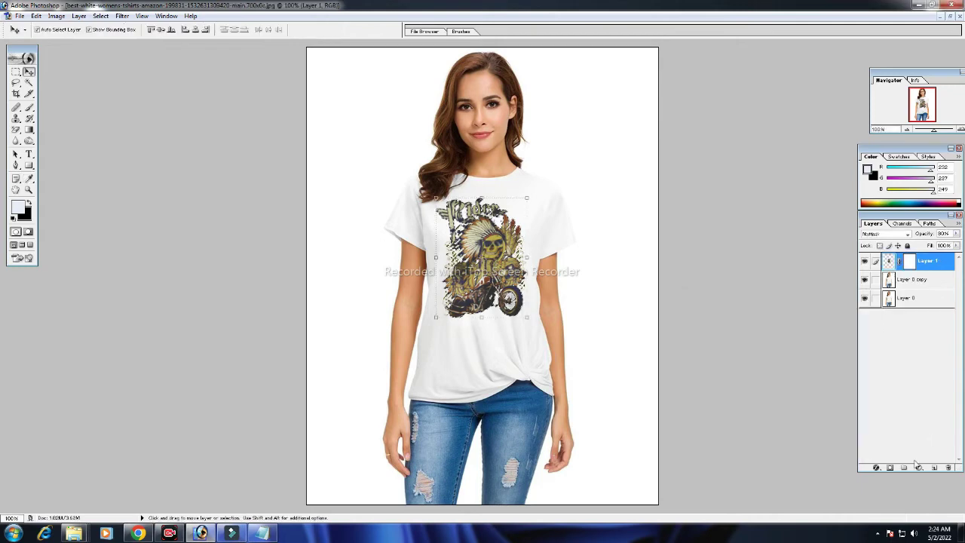
- Add a Levels adjustment layer and adjust its shadow, midtone and highlight sliders
{"action": "left_click", "coordinate": [919, 467]}
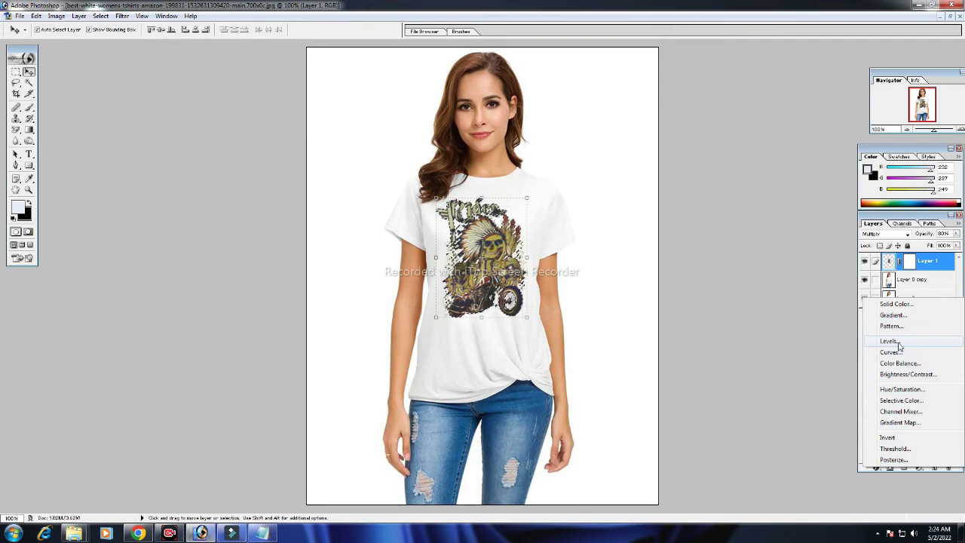
{"action": "left_click", "coordinate": [891, 341]}
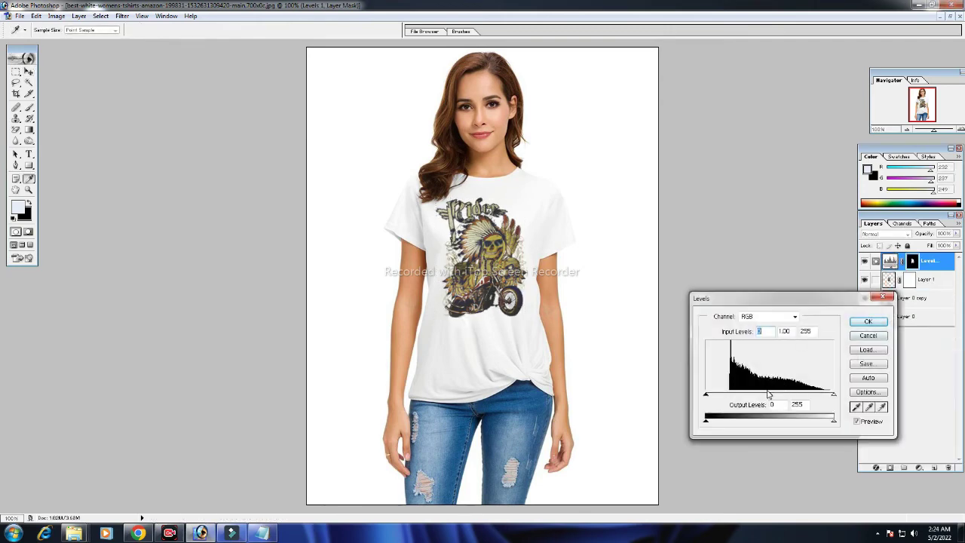
{"action": "left_click_drag", "start_coordinate": [769, 396], "coordinate": [747, 396]}
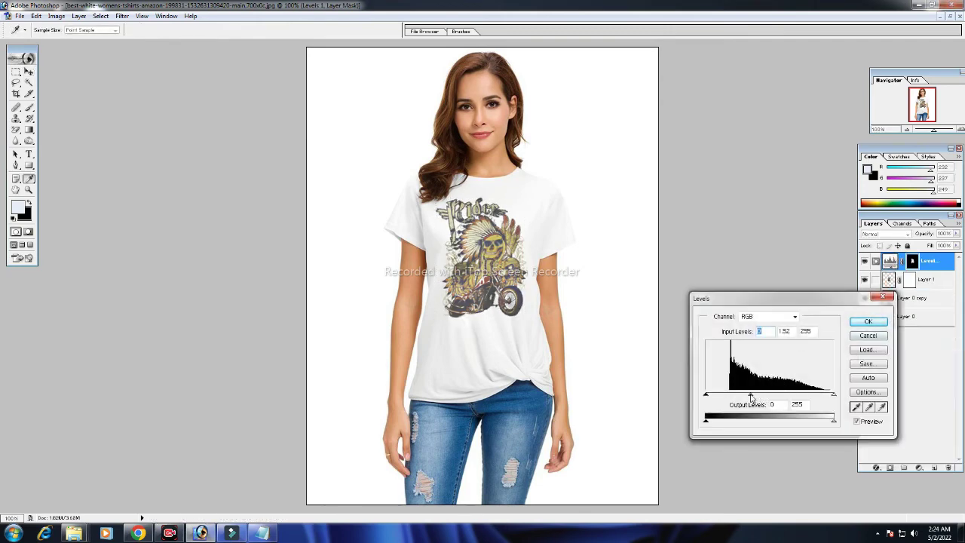
{"action": "left_click_drag", "start_coordinate": [706, 395], "coordinate": [736, 398]}
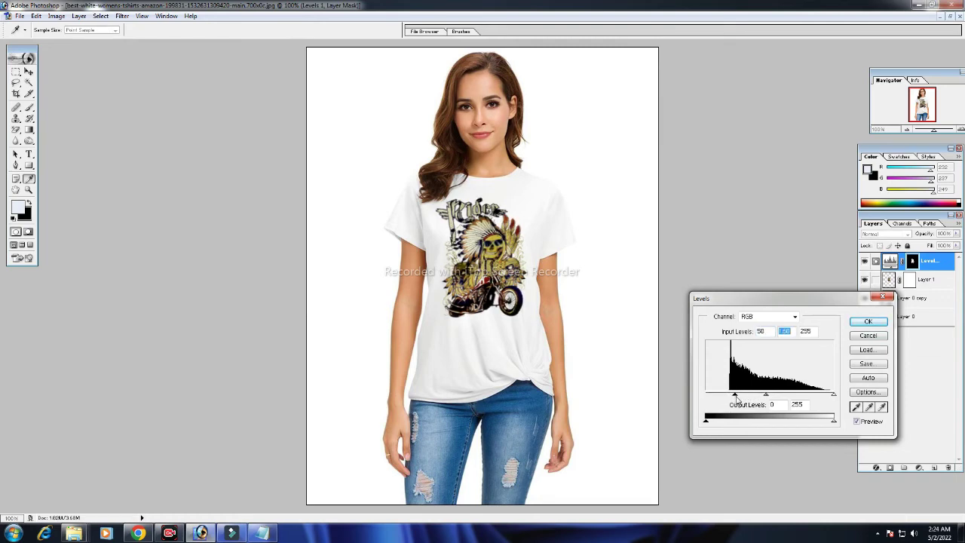
{"action": "left_click_drag", "start_coordinate": [833, 395], "coordinate": [773, 398]}
- Fine-tune Levels to input gamma 1.54 and white point 213, and confirm
{"action": "left_click", "coordinate": [768, 396]}
{"action": "left_click_drag", "start_coordinate": [739, 396], "coordinate": [731, 396]}
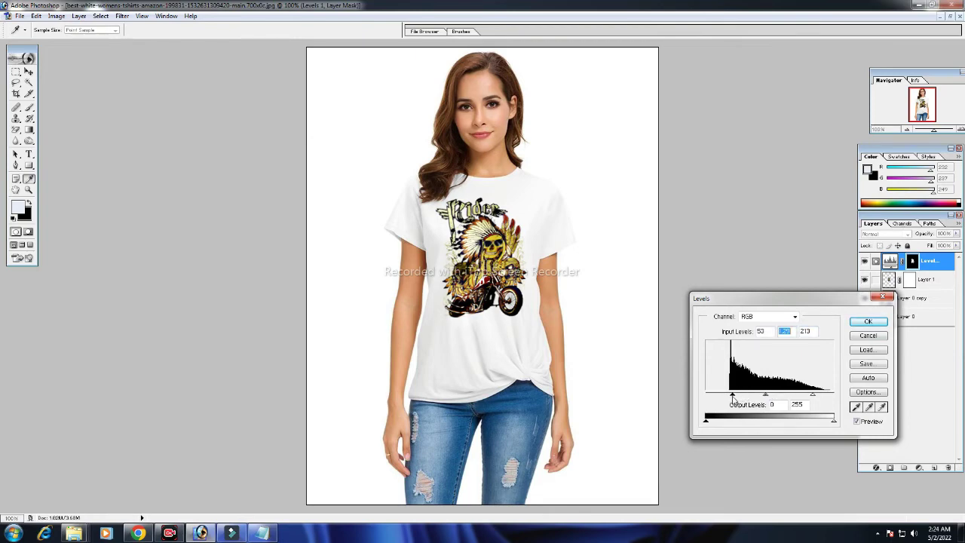
{"action": "left_click_drag", "start_coordinate": [767, 395], "coordinate": [774, 401]}
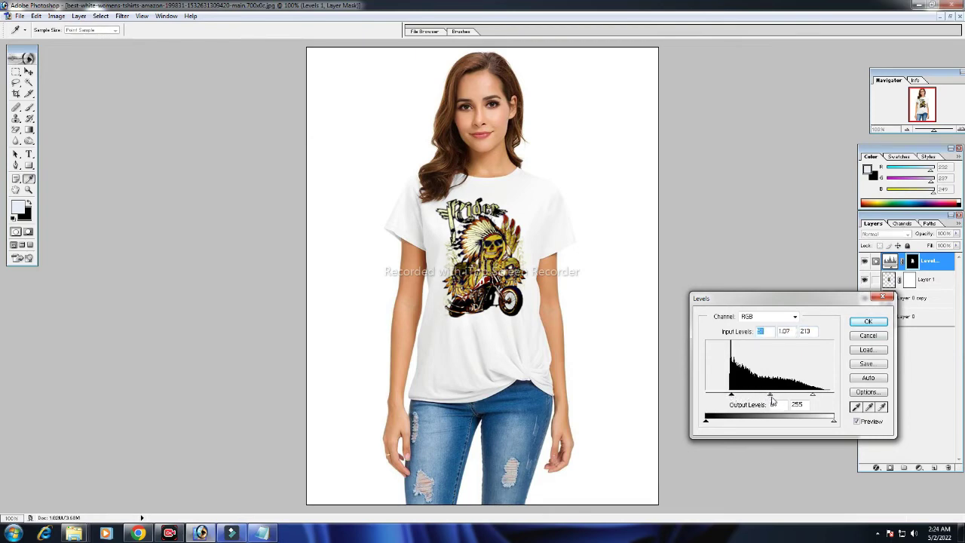
{"action": "mouse_move", "coordinate": [773, 401]}
{"action": "left_mouse_down"}
{"action": "mouse_move", "coordinate": [718, 398]}
{"action": "mouse_move", "coordinate": [735, 397]}
{"action": "left_mouse_up"}
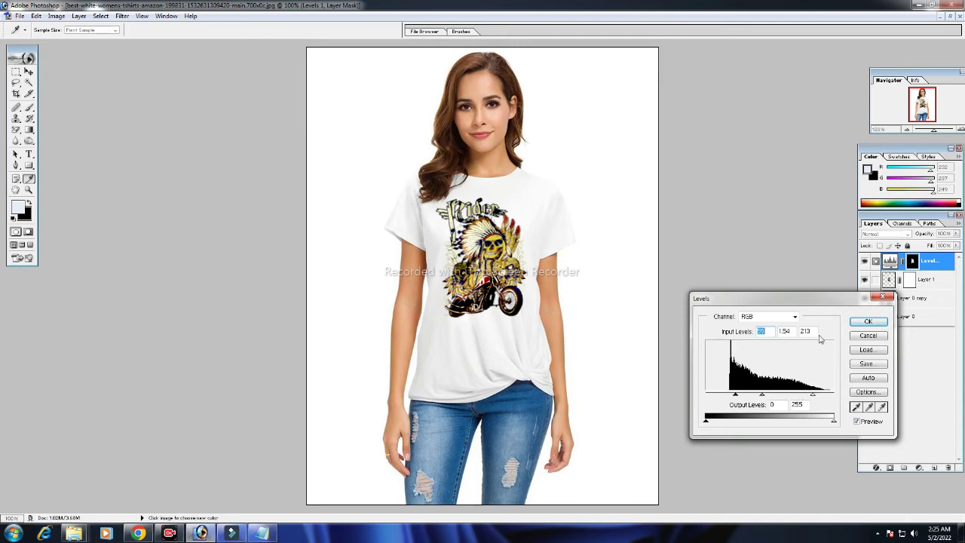
{"action": "left_click", "coordinate": [868, 323]}
{"action": "left_click", "coordinate": [920, 468]}
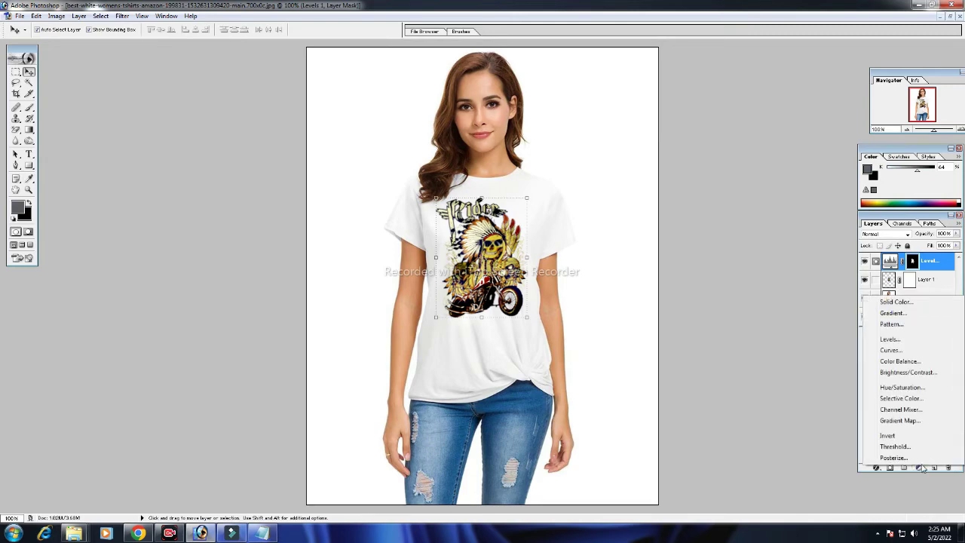
- Add a Curves adjustment layer lifting input 111 to output 145
{"action": "left_click", "coordinate": [890, 352]}
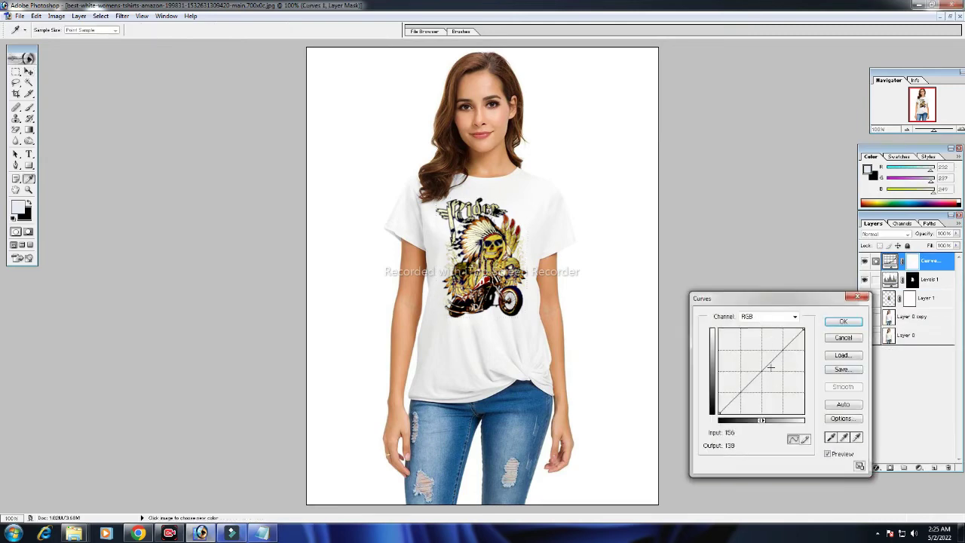
{"action": "mouse_move", "coordinate": [767, 368]}
{"action": "left_mouse_down"}
{"action": "mouse_move", "coordinate": [760, 358]}
{"action": "mouse_move", "coordinate": [750, 368]}
{"action": "mouse_move", "coordinate": [760, 362]}
{"action": "left_mouse_up"}
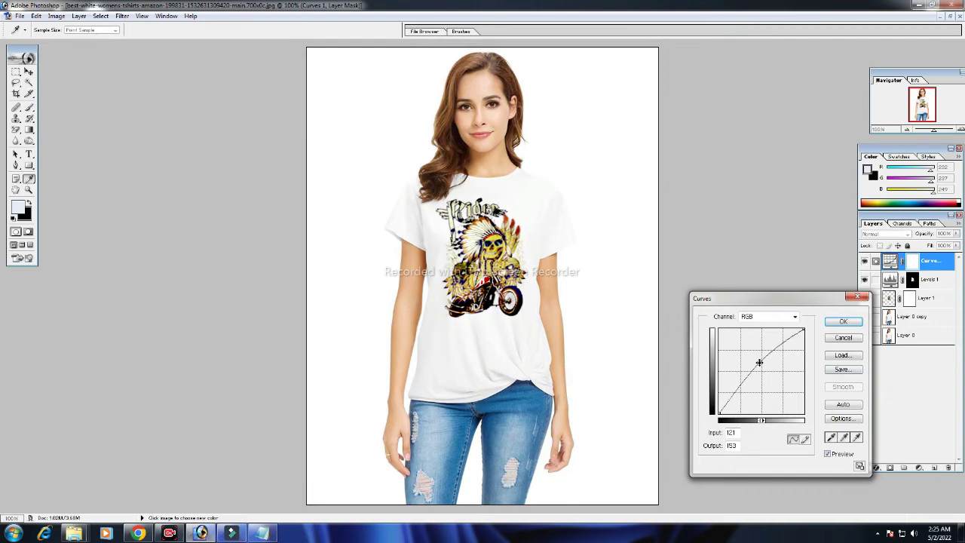
{"action": "left_click_drag", "start_coordinate": [757, 365], "coordinate": [754, 367]}
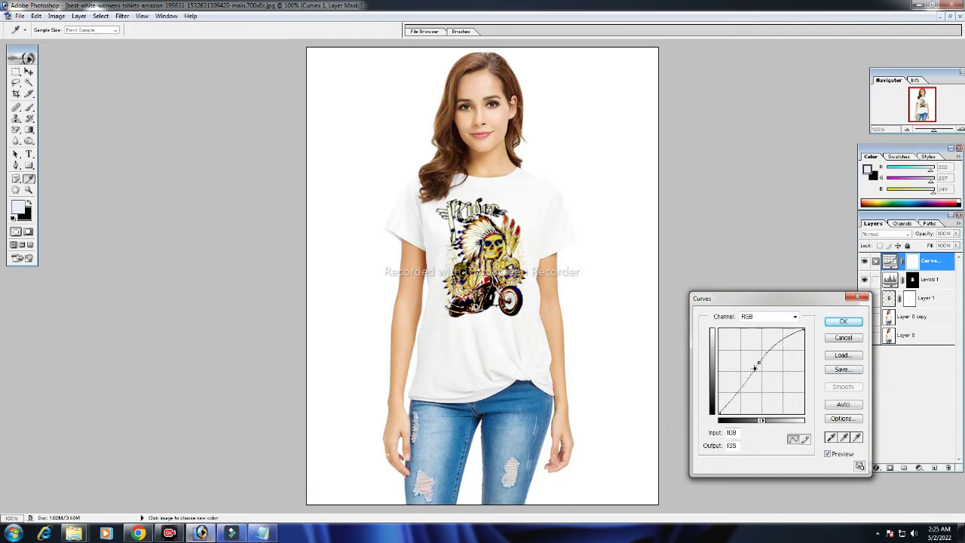
{"action": "left_click", "coordinate": [843, 337]}
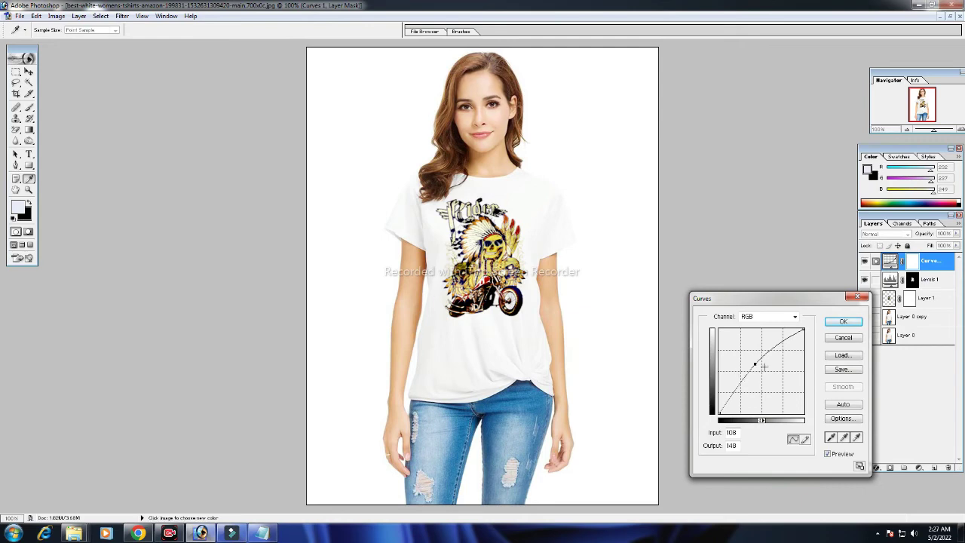
{"action": "left_click_drag", "start_coordinate": [755, 365], "coordinate": [757, 366]}
{"action": "left_click", "coordinate": [843, 322]}
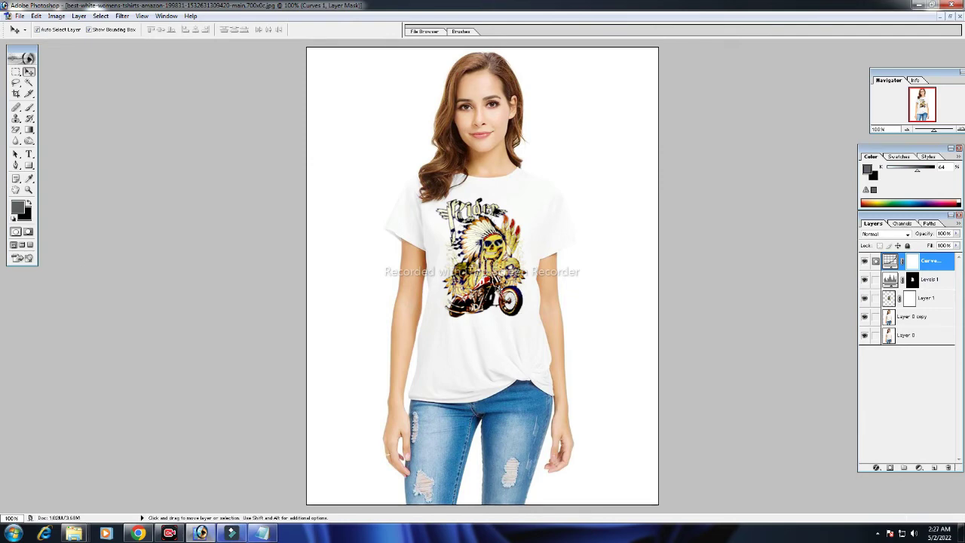
- Link Layer 1, Levels 1 and Layer 0 copy to Curves 1 and merge them
{"action": "key", "text": "ctrl+plus"}
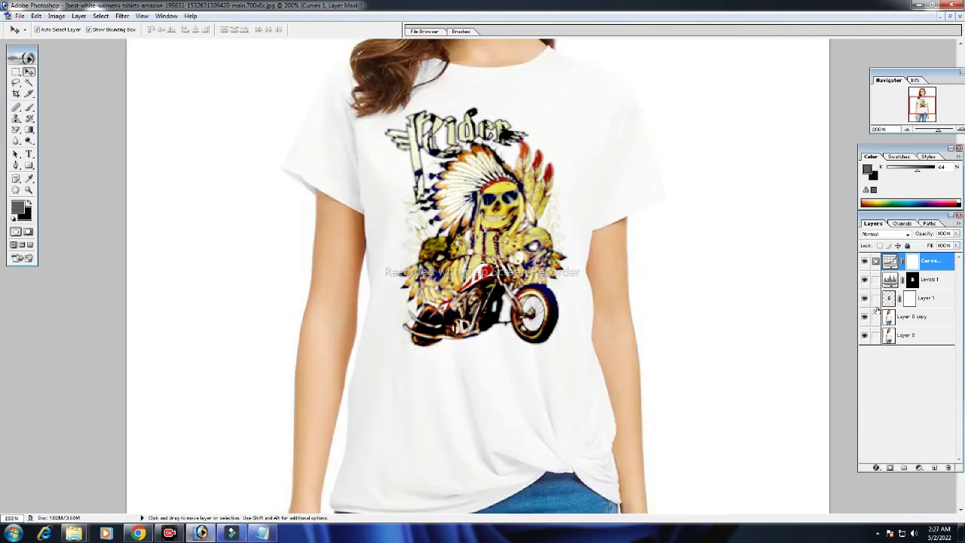
{"action": "left_click", "coordinate": [876, 299]}
{"action": "left_click", "coordinate": [876, 280]}
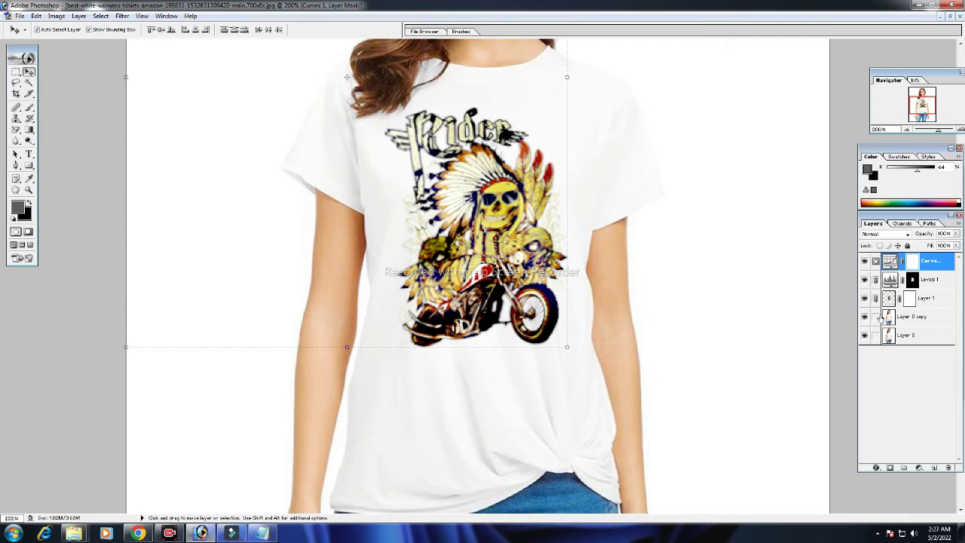
{"action": "left_click", "coordinate": [875, 317]}
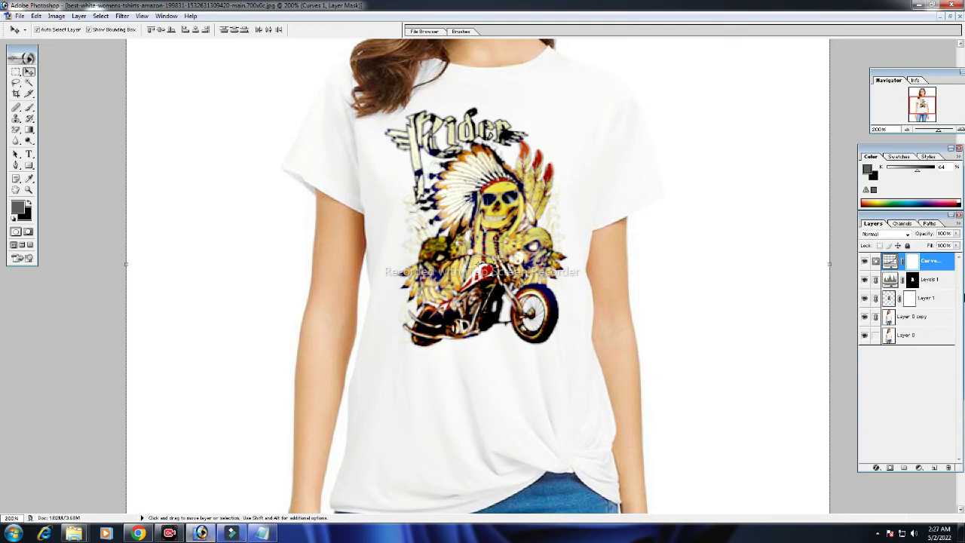
{"action": "key", "text": "ctrl+shift+e"}
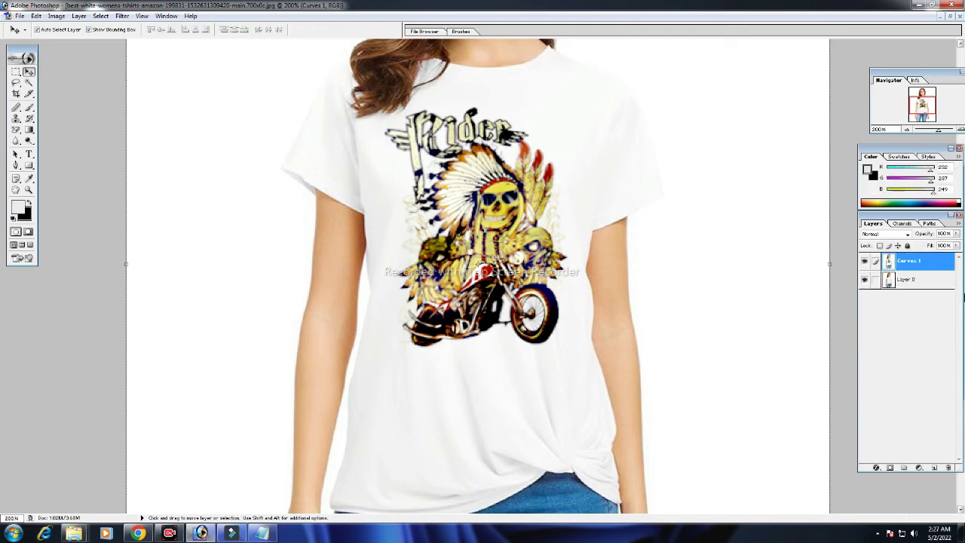
- Toggle the merged Curves 1 layer's visibility to compare before and after
{"action": "left_click", "coordinate": [864, 262]}
{"action": "left_click", "coordinate": [864, 262]}
{"action": "left_click", "coordinate": [864, 262]}
{"action": "left_click_drag", "start_coordinate": [29, 141], "coordinate": [61, 143]}
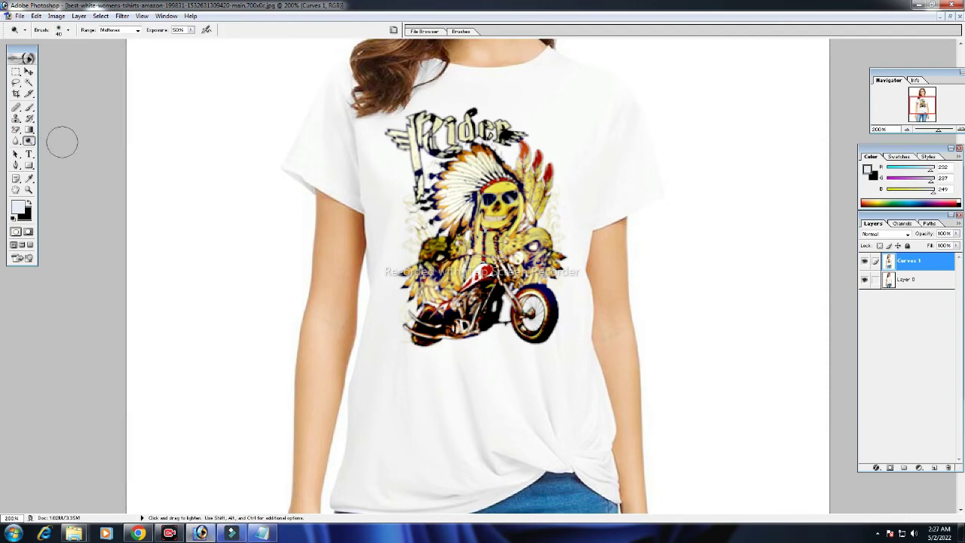
- Dodge the feathers and design's left edge, then burn the motorcycle exhaust and engine area
{"action": "mouse_move", "coordinate": [558, 235]}
{"action": "left_mouse_down"}
{"action": "mouse_move", "coordinate": [556, 189]}
{"action": "mouse_move", "coordinate": [568, 189]}
{"action": "mouse_move", "coordinate": [566, 214]}
{"action": "mouse_move", "coordinate": [565, 179]}
{"action": "mouse_move", "coordinate": [512, 141]}
{"action": "mouse_move", "coordinate": [546, 150]}
{"action": "mouse_move", "coordinate": [509, 142]}
{"action": "mouse_move", "coordinate": [487, 114]}
{"action": "mouse_move", "coordinate": [405, 112]}
{"action": "mouse_move", "coordinate": [364, 135]}
{"action": "mouse_move", "coordinate": [391, 150]}
{"action": "left_mouse_up"}
{"action": "mouse_move", "coordinate": [408, 204]}
{"action": "left_mouse_down"}
{"action": "mouse_move", "coordinate": [410, 327]}
{"action": "mouse_move", "coordinate": [404, 322]}
{"action": "mouse_move", "coordinate": [439, 351]}
{"action": "mouse_move", "coordinate": [527, 331]}
{"action": "mouse_move", "coordinate": [549, 344]}
{"action": "left_mouse_up"}
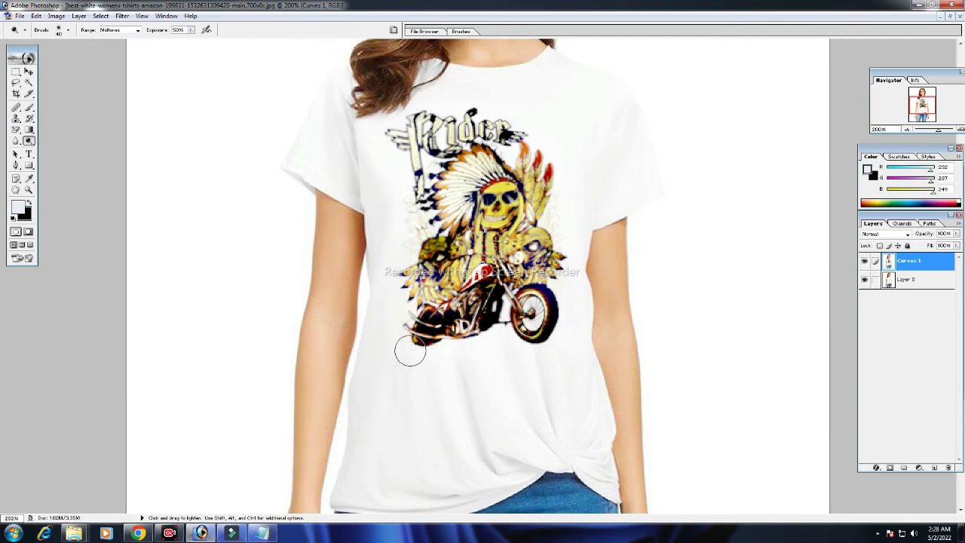
{"action": "left_click_drag", "start_coordinate": [30, 142], "coordinate": [64, 147]}
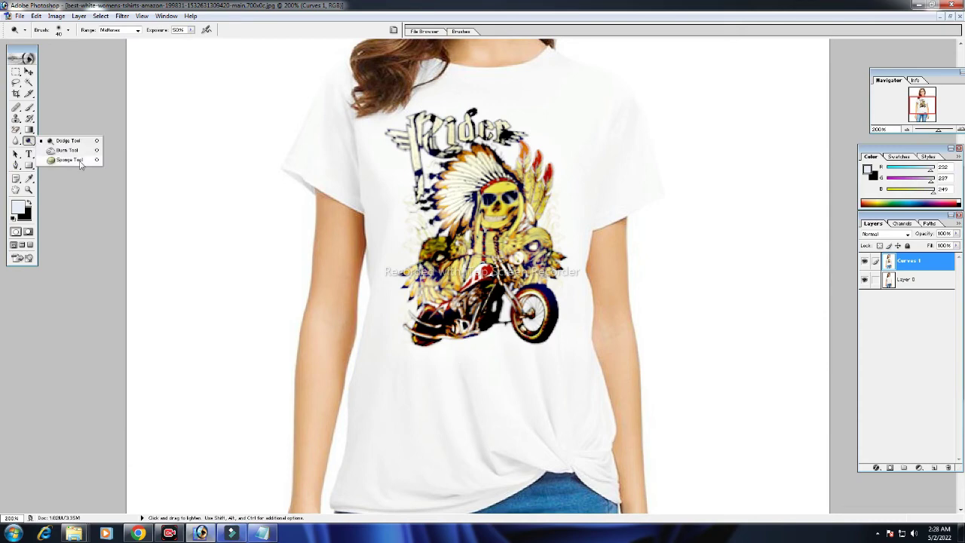
{"action": "mouse_move", "coordinate": [421, 341]}
{"action": "left_mouse_down"}
{"action": "mouse_move", "coordinate": [452, 347]}
{"action": "mouse_move", "coordinate": [494, 334]}
{"action": "mouse_move", "coordinate": [540, 344]}
{"action": "mouse_move", "coordinate": [555, 299]}
{"action": "left_mouse_up"}
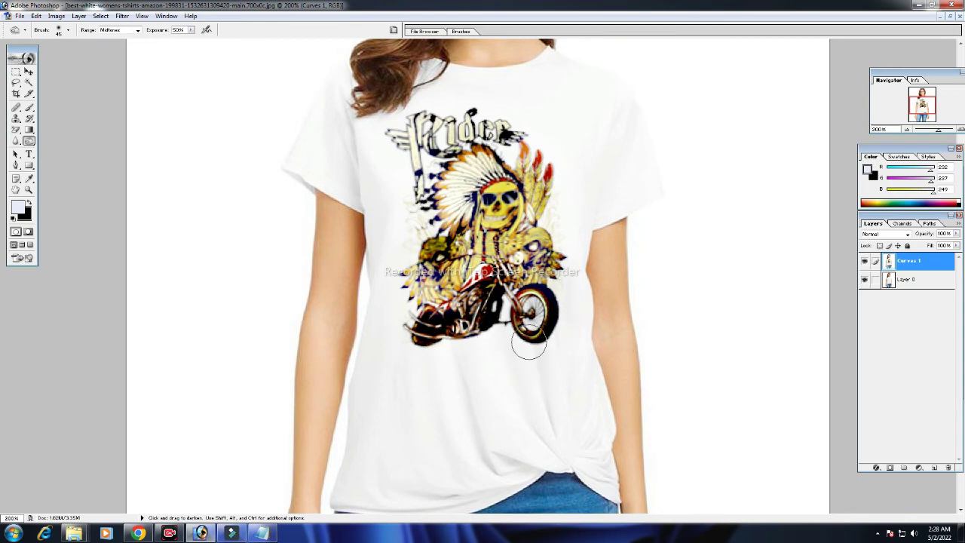
{"action": "mouse_move", "coordinate": [529, 344]}
{"action": "left_mouse_down"}
{"action": "mouse_move", "coordinate": [497, 313]}
{"action": "mouse_move", "coordinate": [456, 343]}
{"action": "mouse_move", "coordinate": [407, 325]}
{"action": "mouse_move", "coordinate": [407, 260]}
{"action": "mouse_move", "coordinate": [419, 249]}
{"action": "mouse_move", "coordinate": [393, 269]}
{"action": "mouse_move", "coordinate": [395, 222]}
{"action": "mouse_move", "coordinate": [410, 219]}
{"action": "mouse_move", "coordinate": [419, 157]}
{"action": "mouse_move", "coordinate": [390, 127]}
{"action": "mouse_move", "coordinate": [423, 114]}
{"action": "mouse_move", "coordinate": [477, 119]}
{"action": "mouse_move", "coordinate": [547, 173]}
{"action": "mouse_move", "coordinate": [571, 287]}
{"action": "mouse_move", "coordinate": [566, 330]}
{"action": "mouse_move", "coordinate": [528, 345]}
{"action": "mouse_move", "coordinate": [532, 366]}
{"action": "mouse_move", "coordinate": [511, 324]}
{"action": "mouse_move", "coordinate": [503, 339]}
{"action": "mouse_move", "coordinate": [487, 313]}
{"action": "mouse_move", "coordinate": [475, 317]}
{"action": "mouse_move", "coordinate": [502, 320]}
{"action": "mouse_move", "coordinate": [409, 328]}
{"action": "mouse_move", "coordinate": [447, 340]}
{"action": "mouse_move", "coordinate": [457, 328]}
{"action": "mouse_move", "coordinate": [451, 339]}
{"action": "mouse_move", "coordinate": [441, 326]}
{"action": "mouse_move", "coordinate": [479, 325]}
{"action": "left_mouse_up"}
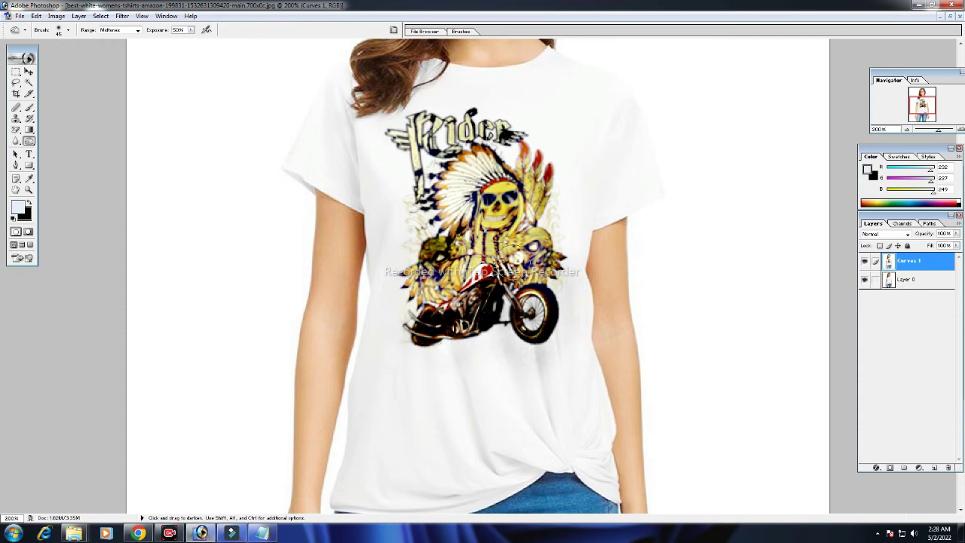
- Burn the headdress, Rider lettering, wings and right feathers, then return to the Move tool
{"action": "mouse_move", "coordinate": [403, 149]}
{"action": "left_mouse_down"}
{"action": "mouse_move", "coordinate": [422, 185]}
{"action": "mouse_move", "coordinate": [538, 158]}
{"action": "mouse_move", "coordinate": [506, 143]}
{"action": "mouse_move", "coordinate": [503, 162]}
{"action": "mouse_move", "coordinate": [497, 144]}
{"action": "left_mouse_up"}
{"action": "mouse_move", "coordinate": [354, 93]}
{"action": "left_mouse_down"}
{"action": "mouse_move", "coordinate": [453, 121]}
{"action": "mouse_move", "coordinate": [394, 114]}
{"action": "mouse_move", "coordinate": [400, 126]}
{"action": "mouse_move", "coordinate": [457, 109]}
{"action": "mouse_move", "coordinate": [571, 161]}
{"action": "mouse_move", "coordinate": [554, 226]}
{"action": "mouse_move", "coordinate": [558, 214]}
{"action": "mouse_move", "coordinate": [569, 243]}
{"action": "left_mouse_up"}
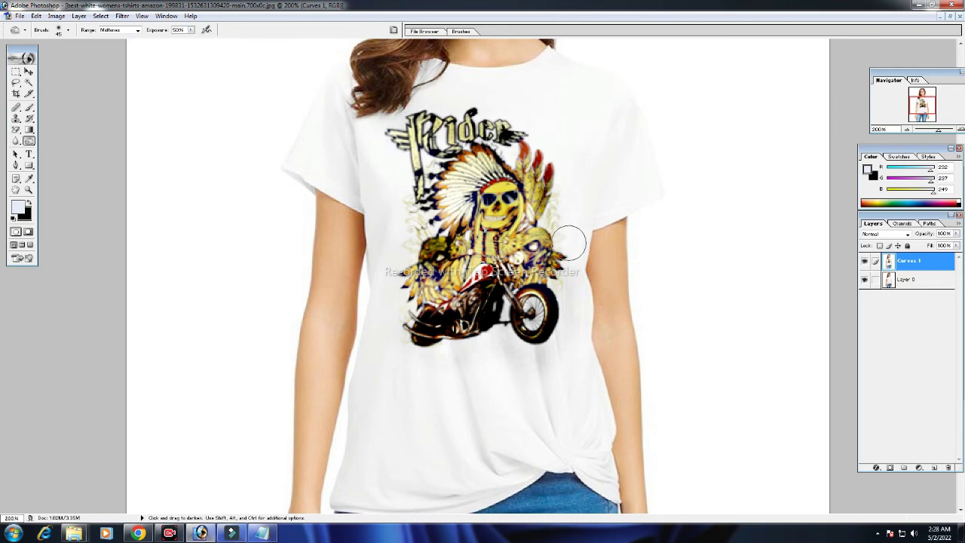
{"action": "mouse_move", "coordinate": [387, 209]}
{"action": "left_mouse_down"}
{"action": "mouse_move", "coordinate": [410, 213]}
{"action": "mouse_move", "coordinate": [395, 291]}
{"action": "mouse_move", "coordinate": [408, 286]}
{"action": "left_mouse_up"}
{"action": "mouse_move", "coordinate": [577, 146]}
{"action": "left_mouse_down"}
{"action": "mouse_move", "coordinate": [534, 140]}
{"action": "mouse_move", "coordinate": [532, 227]}
{"action": "left_mouse_up"}
{"action": "mouse_move", "coordinate": [534, 347]}
{"action": "left_mouse_down"}
{"action": "mouse_move", "coordinate": [497, 316]}
{"action": "mouse_move", "coordinate": [467, 338]}
{"action": "left_mouse_up"}
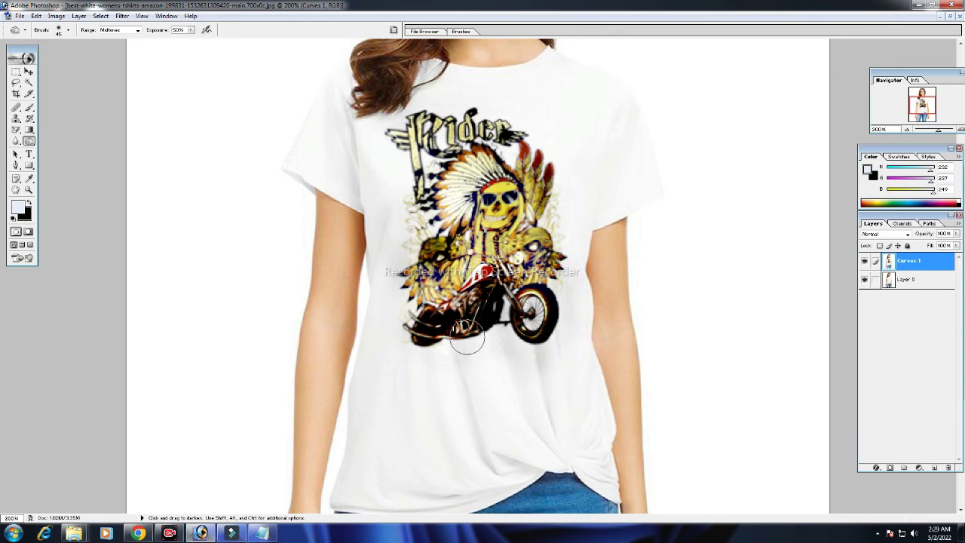
{"action": "left_click", "coordinate": [29, 73]}
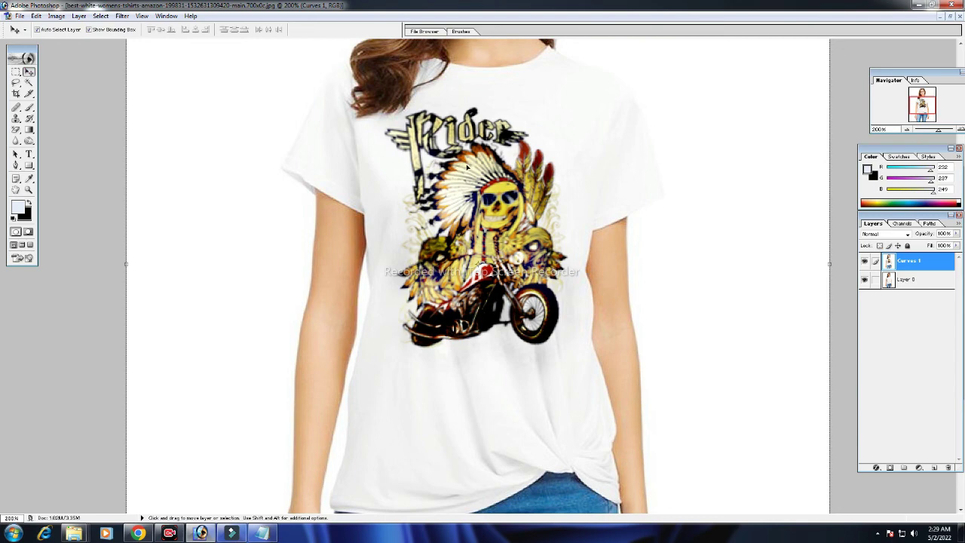
{"action": "key", "text": "ctrl+0"}
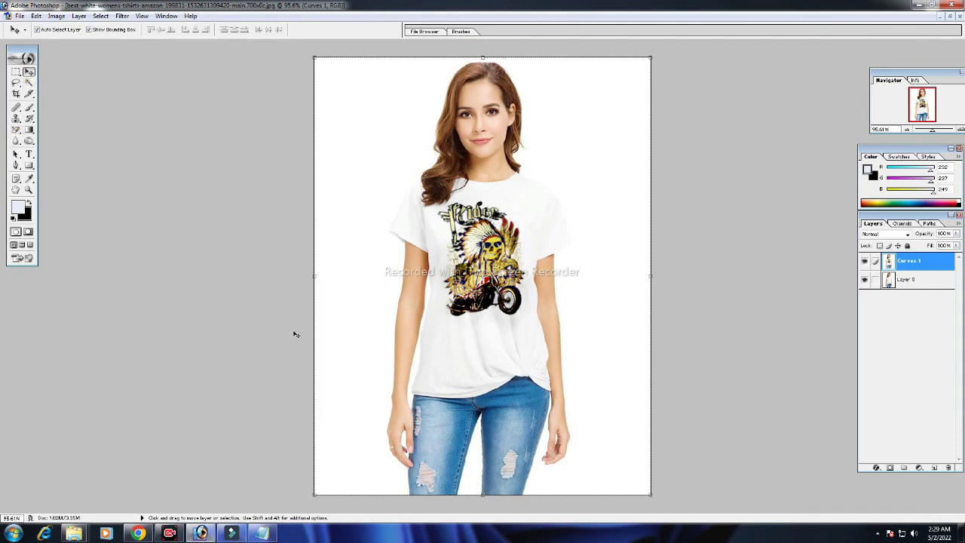
{"action": "key", "text": "z"}
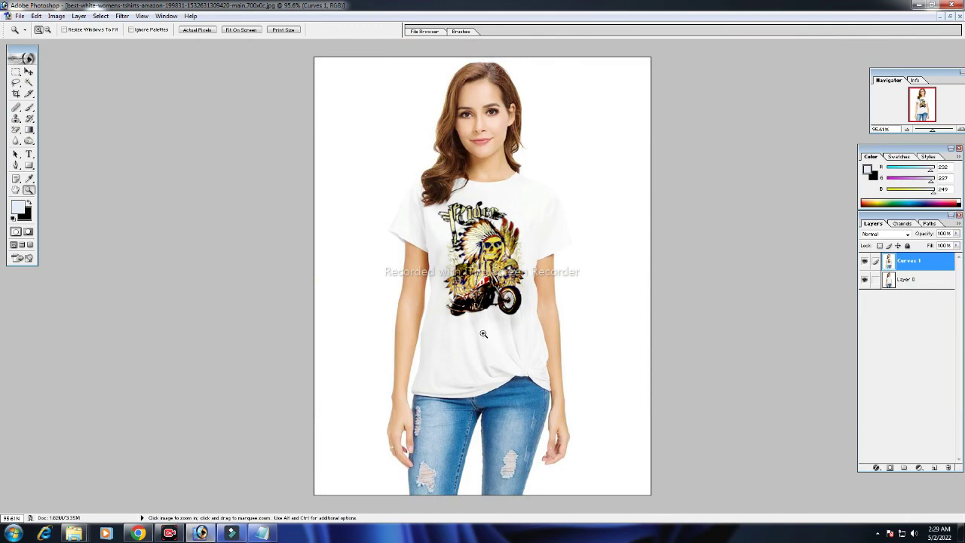
{"action": "left_click", "coordinate": [483, 333]}
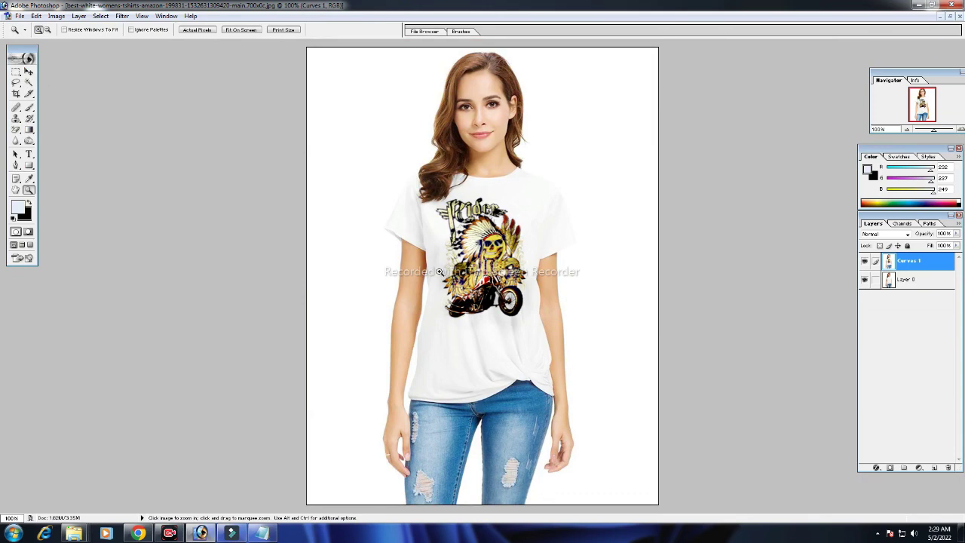
{"action": "left_click", "coordinate": [457, 261]}
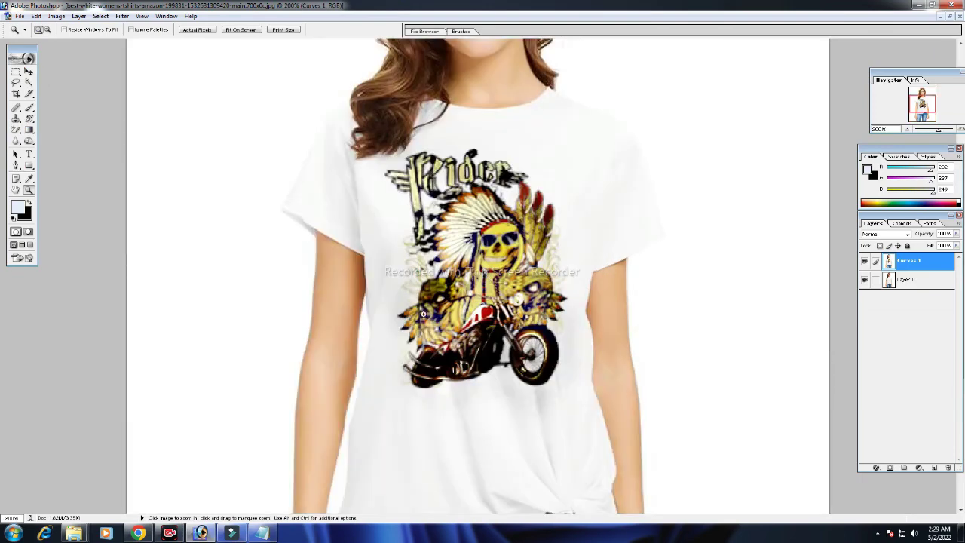
{"action": "key", "text": "ctrl+0"}
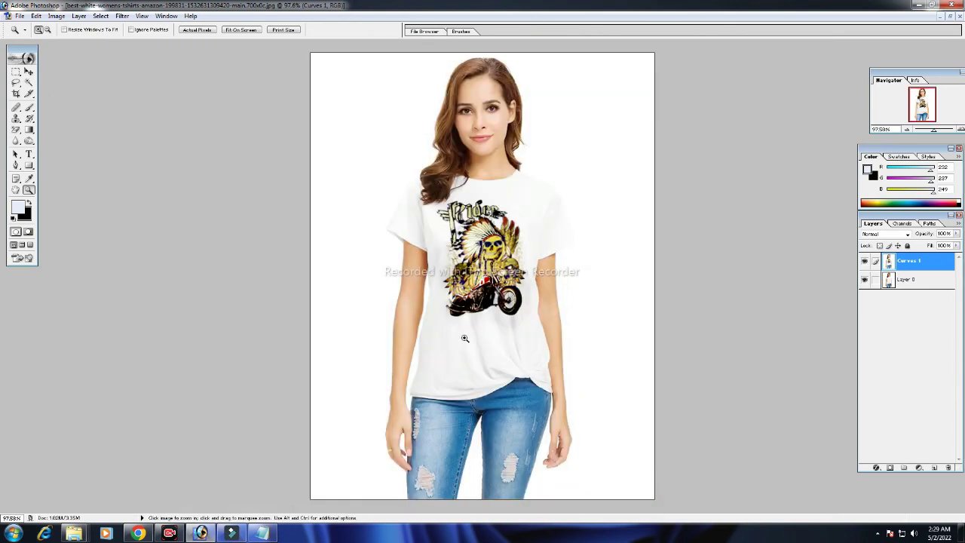
{"action": "left_click", "coordinate": [525, 293]}
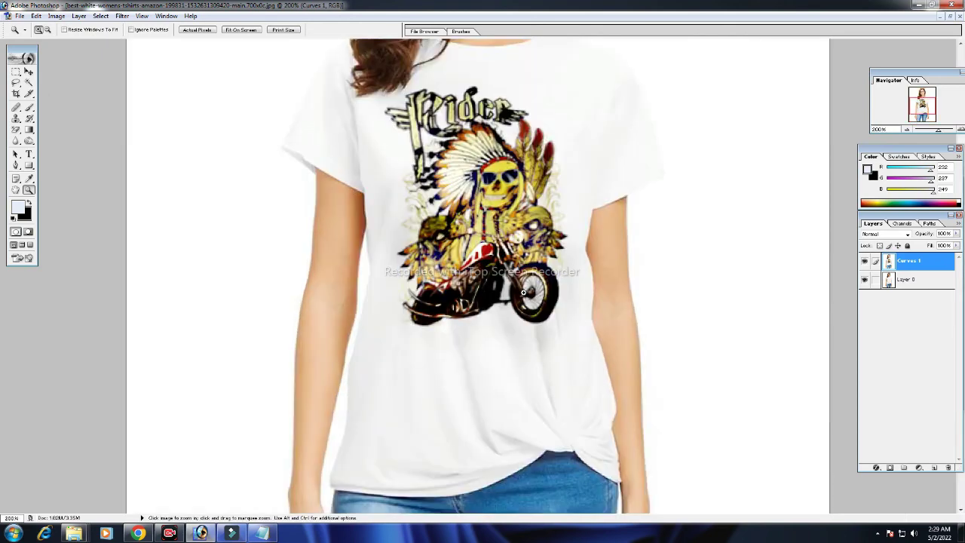
{"action": "scroll", "coordinate": [507, 256], "scroll_direction": "up", "scroll_amount": 2}
{"action": "scroll", "coordinate": [504, 226], "scroll_direction": "up", "scroll_amount": 2}
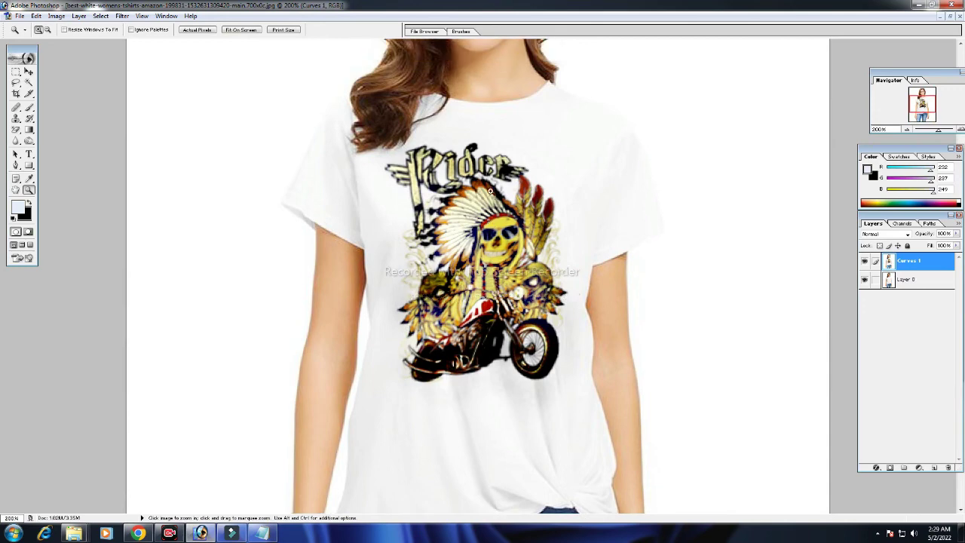
{"action": "scroll", "coordinate": [501, 192], "scroll_direction": "up", "scroll_amount": 2}
{"action": "scroll", "coordinate": [498, 162], "scroll_direction": "up", "scroll_amount": 2}
{"action": "scroll", "coordinate": [500, 155], "scroll_direction": "down", "scroll_amount": 2}
{"action": "scroll", "coordinate": [505, 149], "scroll_direction": "up", "scroll_amount": 2}
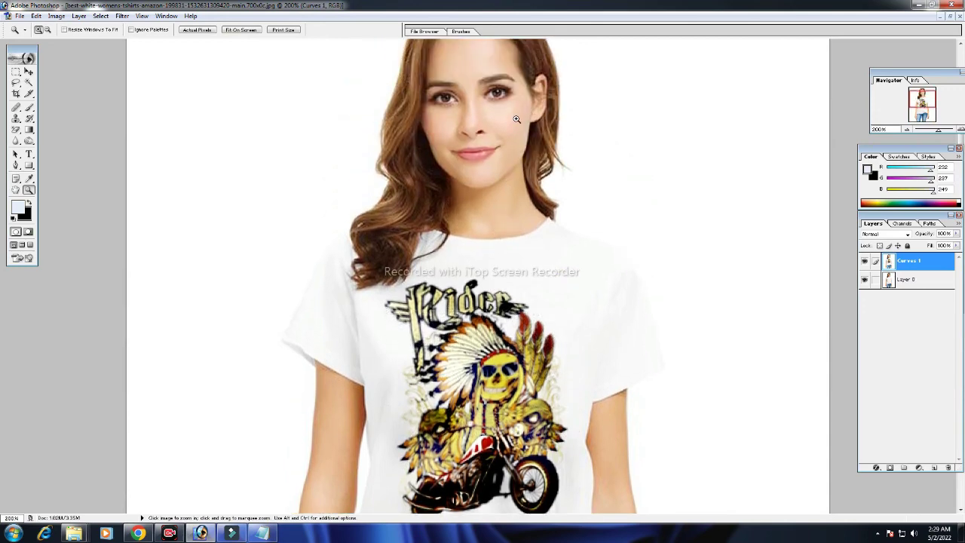
{"action": "scroll", "coordinate": [519, 121], "scroll_direction": "down", "scroll_amount": 2}
{"action": "scroll", "coordinate": [520, 119], "scroll_direction": "down", "scroll_amount": 3}
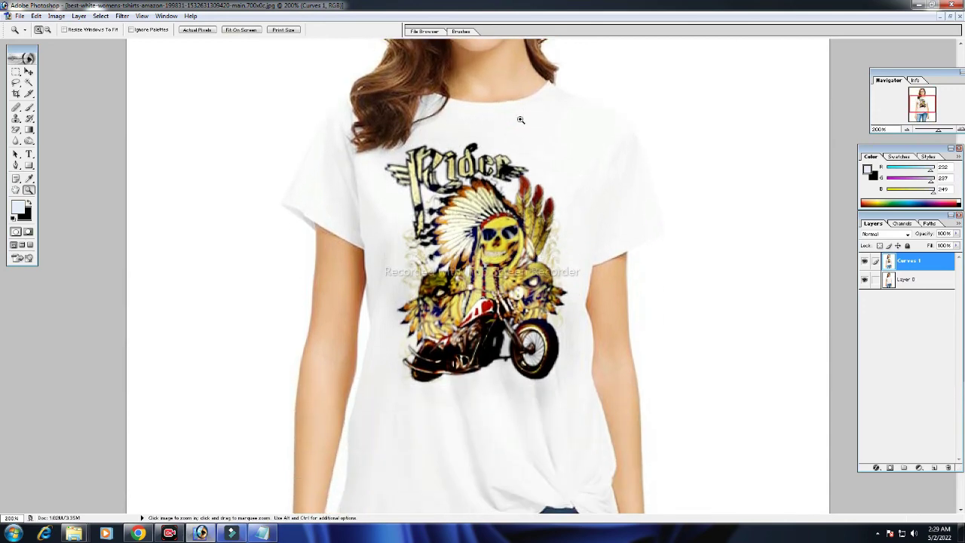
{"action": "key", "text": "ctrl+0"}
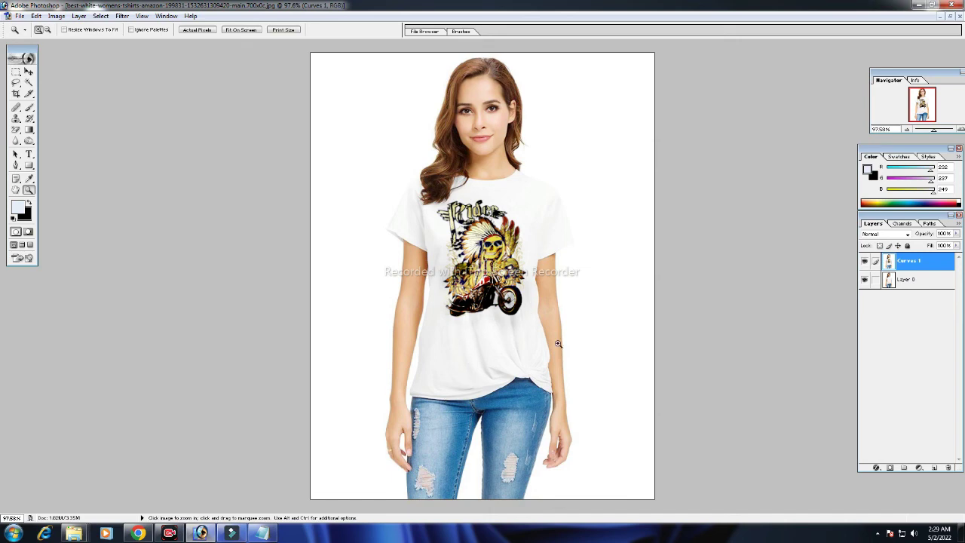
{"action": "left_click", "coordinate": [474, 276]}
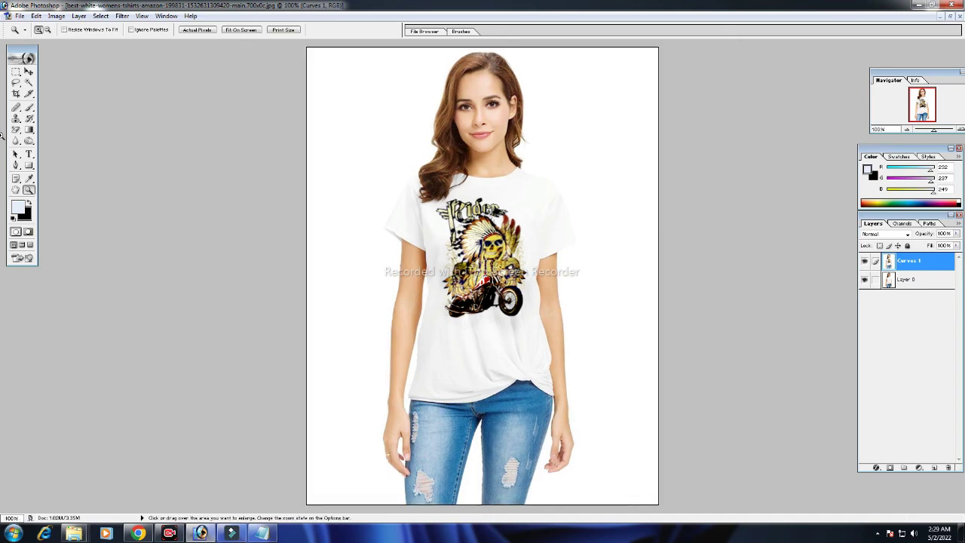
{"action": "left_click", "coordinate": [29, 73]}
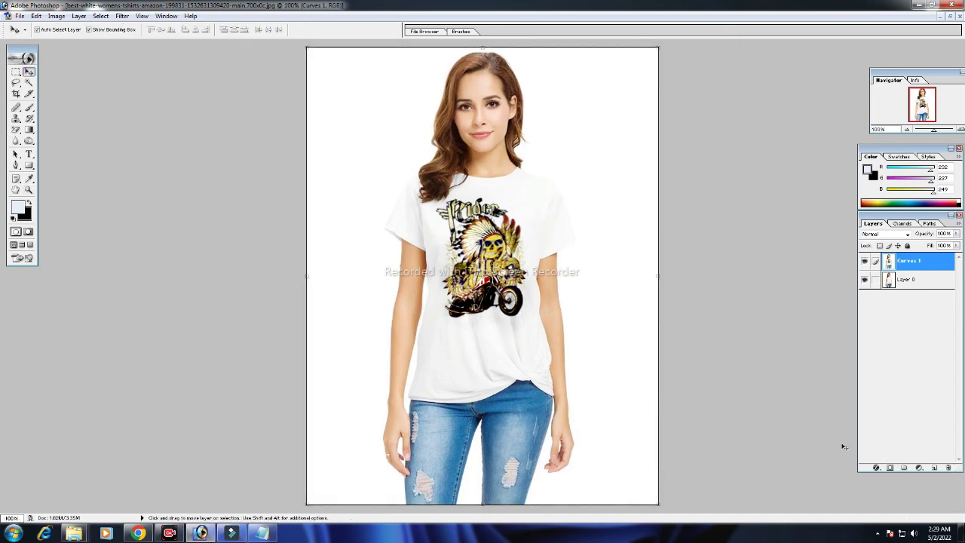